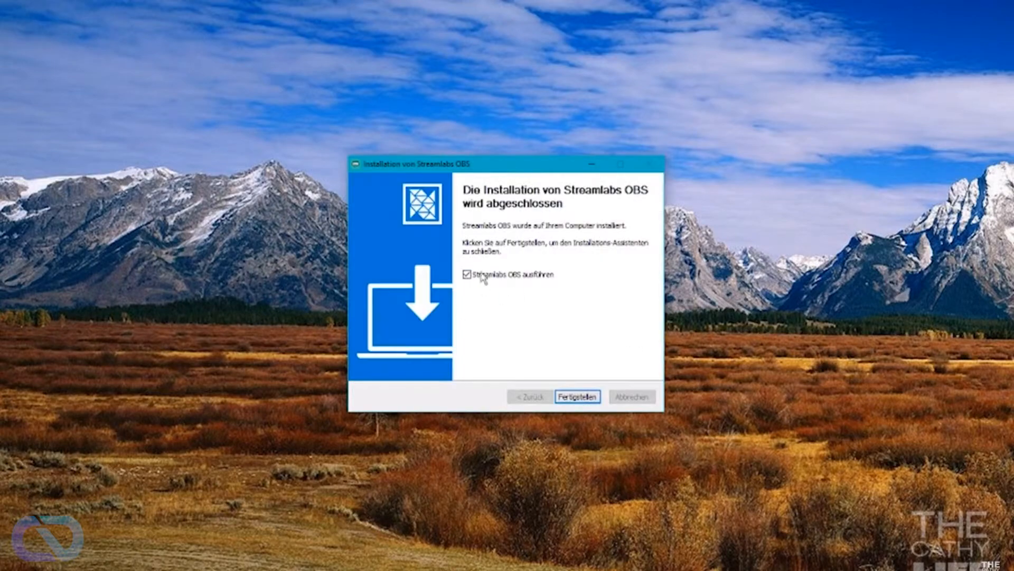
Finish the Streamlabs OBS installation, launch the program and choose YouTube as the account to connect
left_click(578, 397)
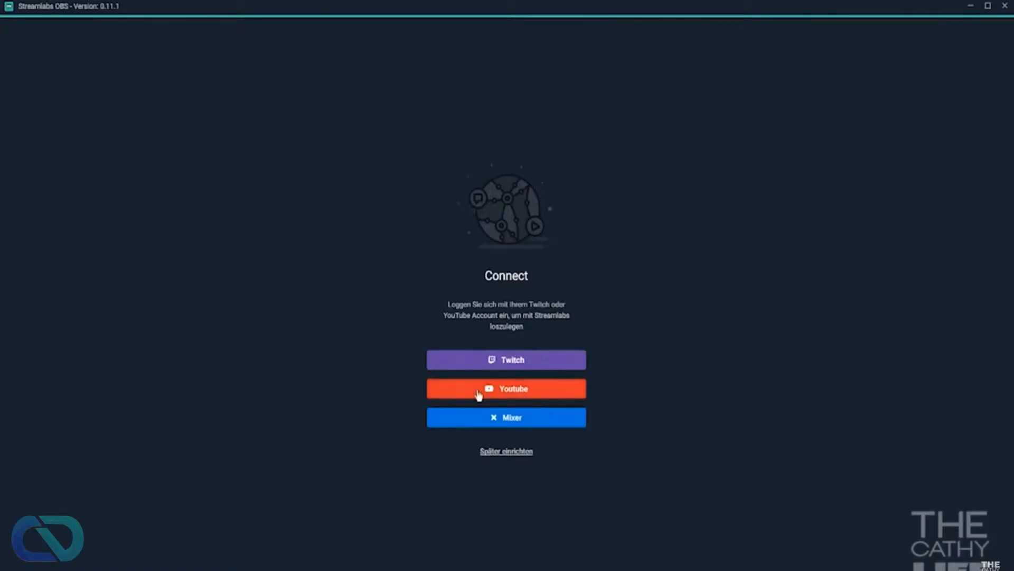
left_click(479, 392)
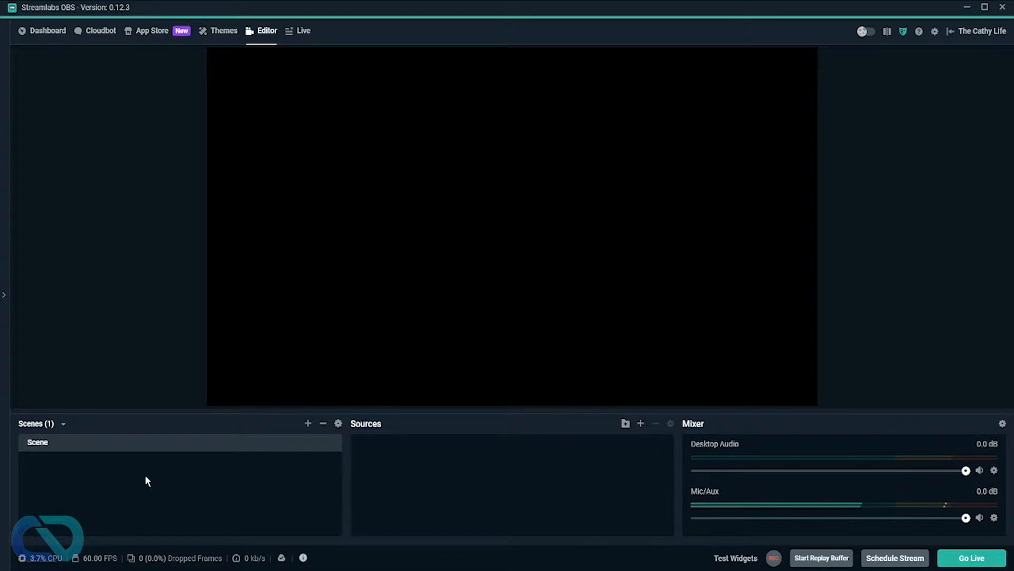
Add a new scene named New Scene
mouse_move(366, 423)
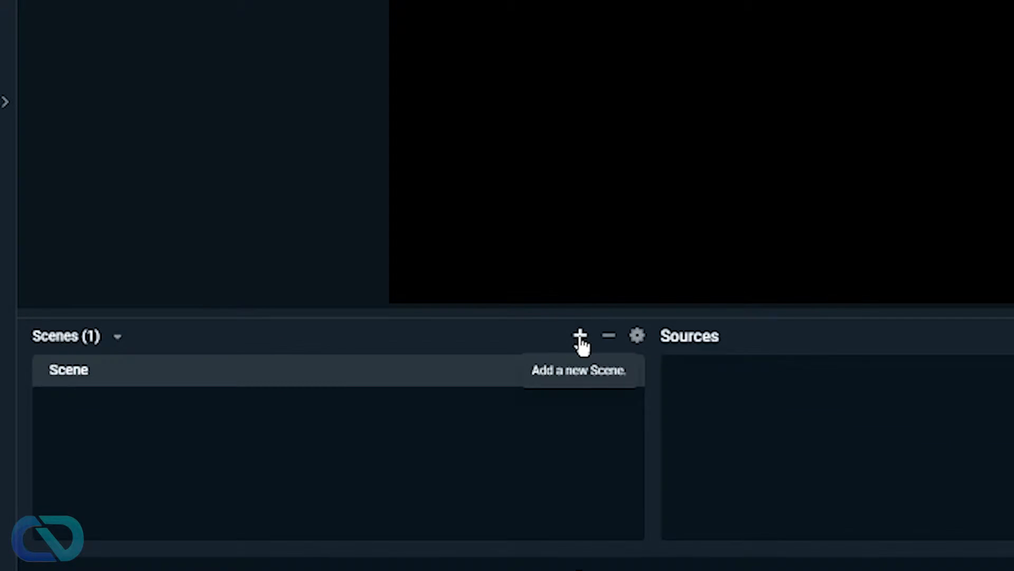
left_click(580, 338)
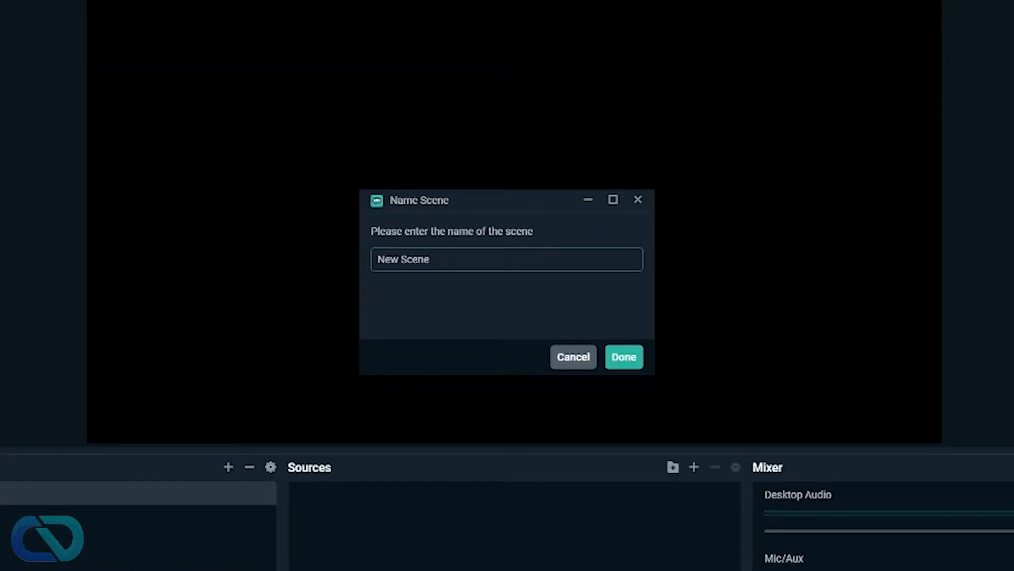
left_click(626, 364)
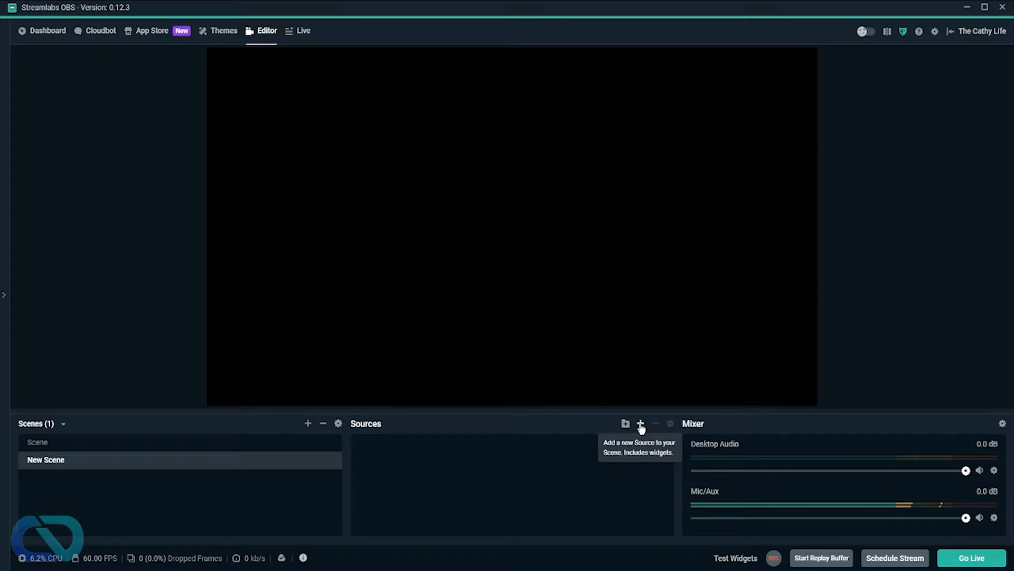
Add a Display Capture source named Display Capture to New Scene
left_click(638, 425)
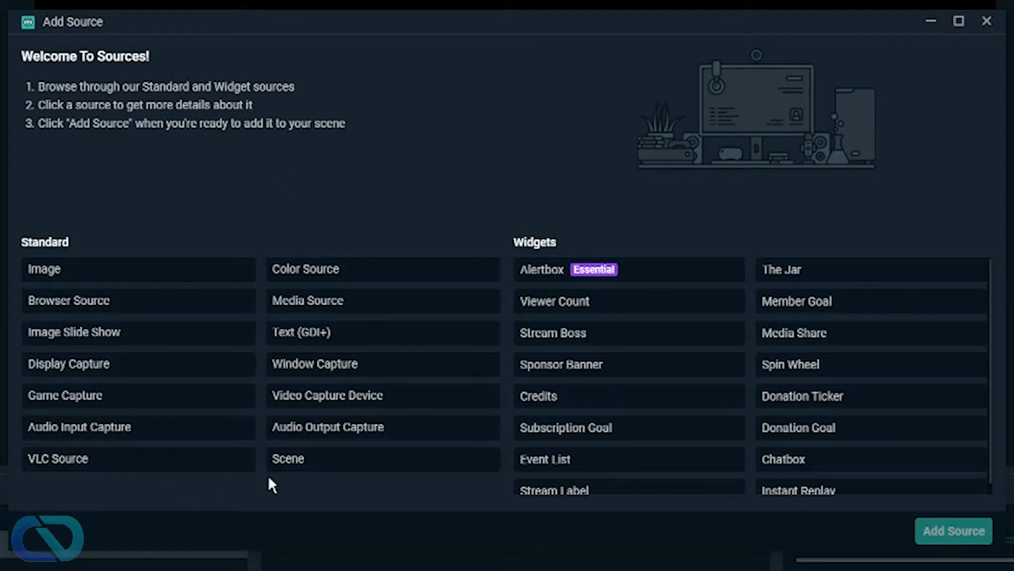
left_click(98, 407)
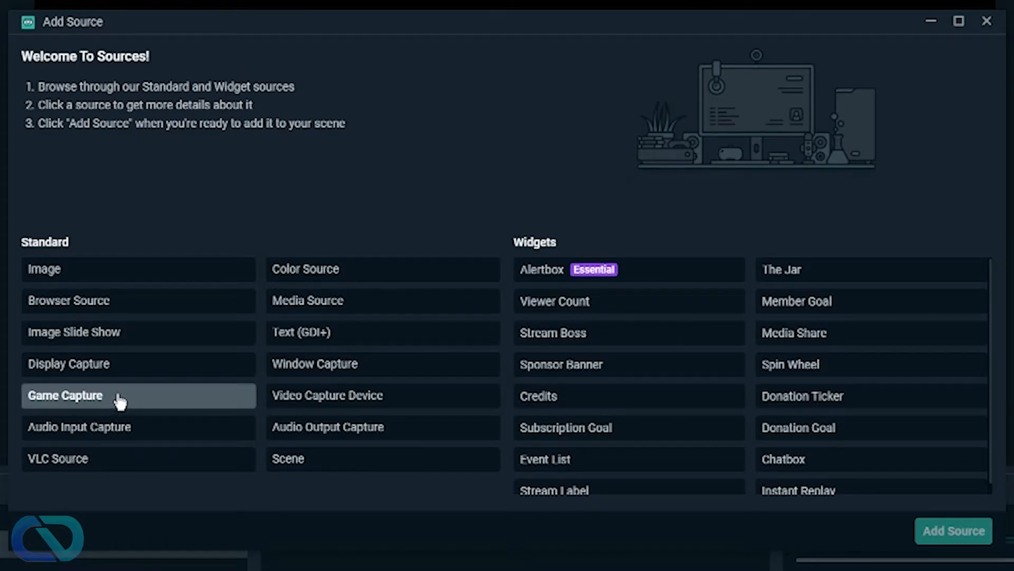
left_click(69, 365)
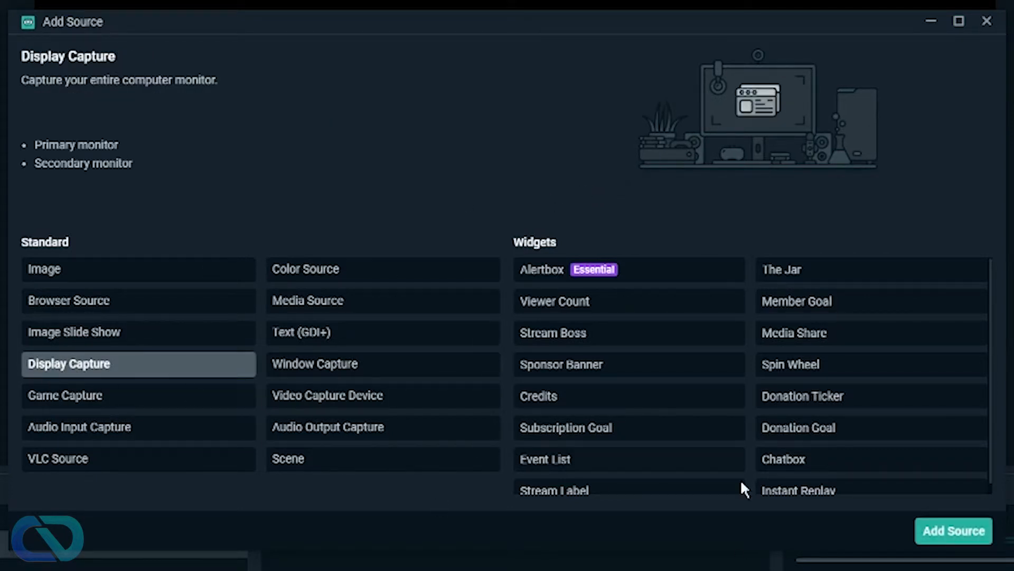
left_click(954, 530)
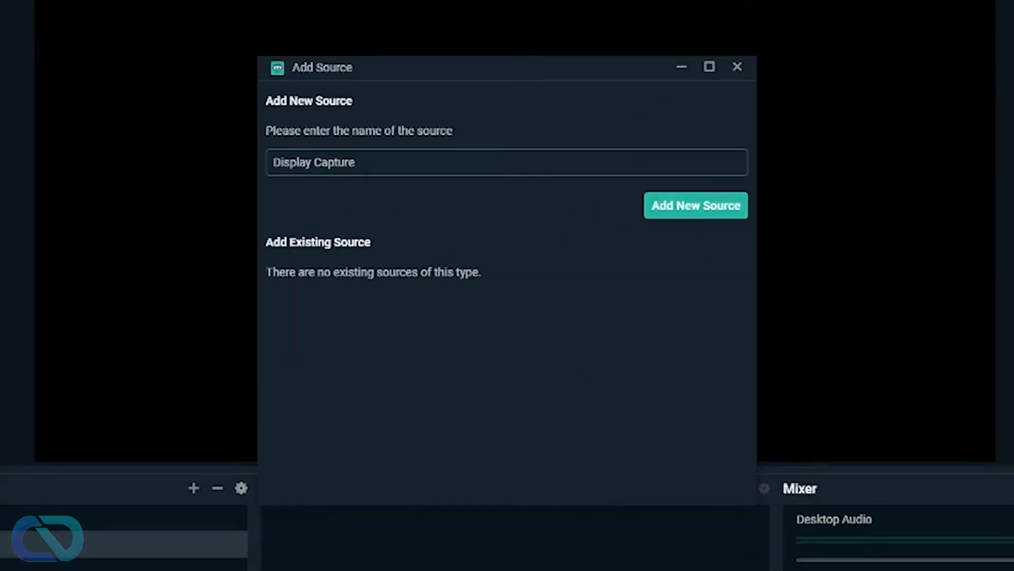
left_click(726, 217)
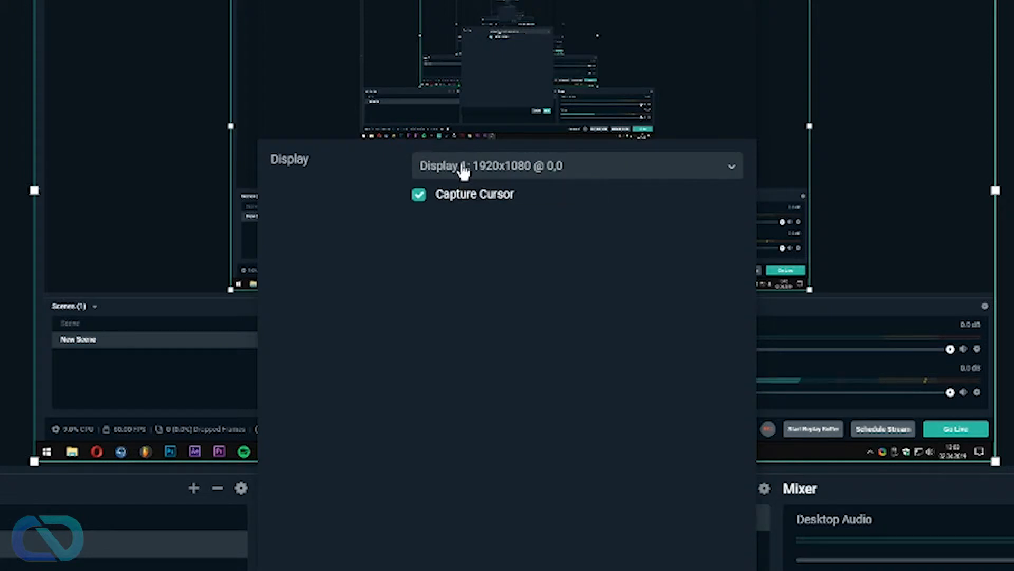
Try Display 2 as the captured monitor, return to Display 1: 1920x1080 @ 0,0 and accept the Display Capture settings
left_click(561, 169)
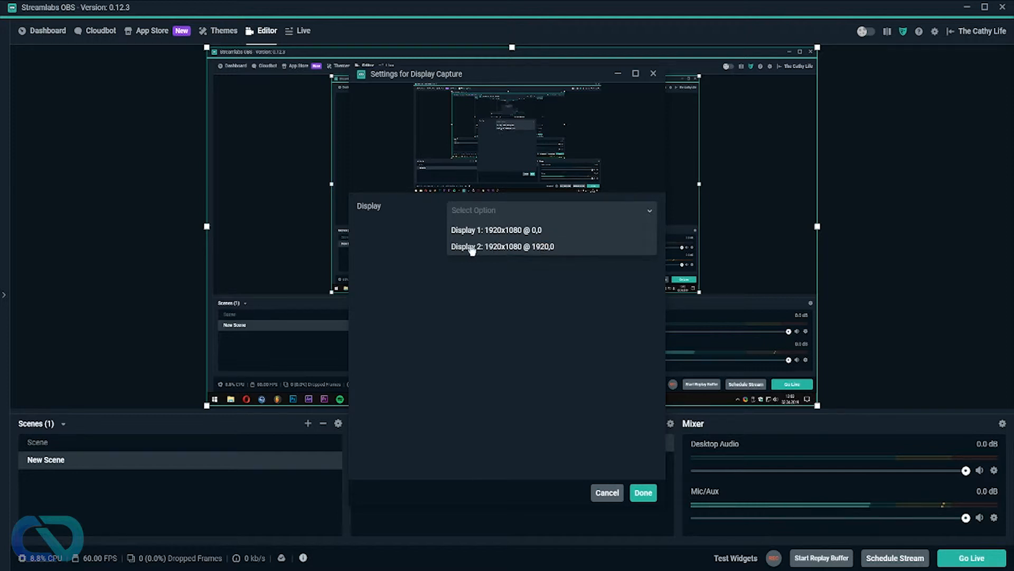
left_click(532, 247)
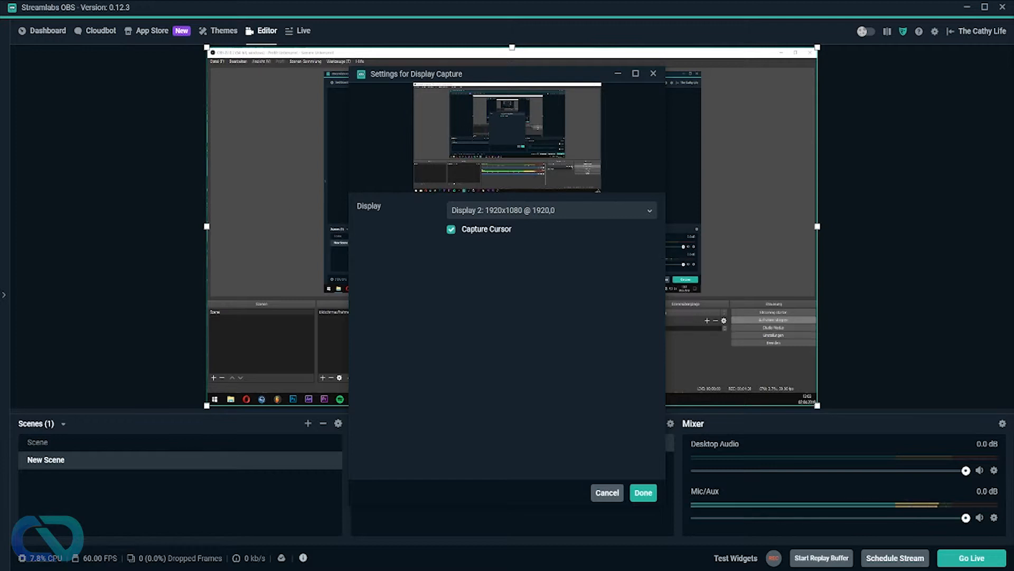
left_click(526, 213)
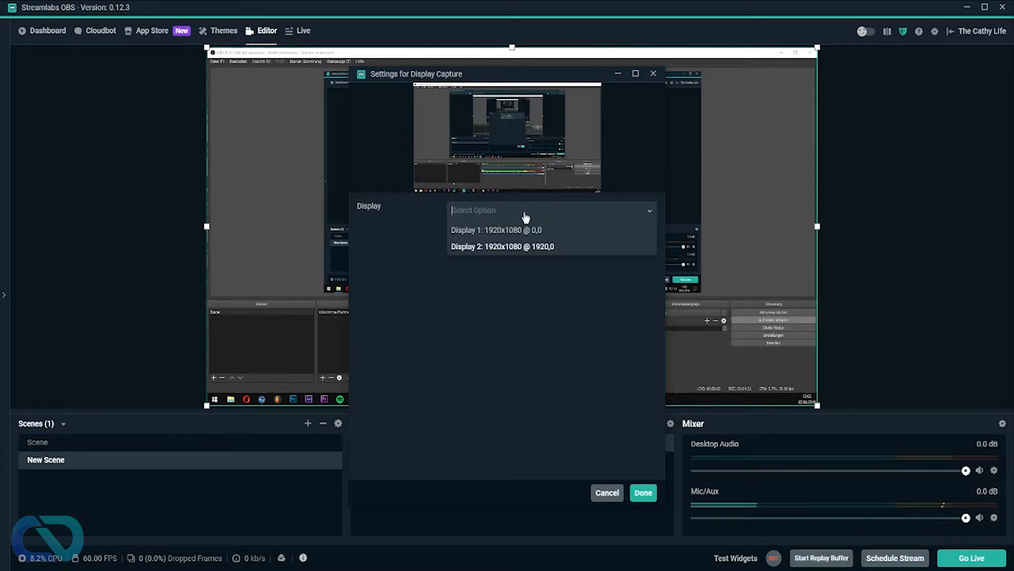
left_click(465, 230)
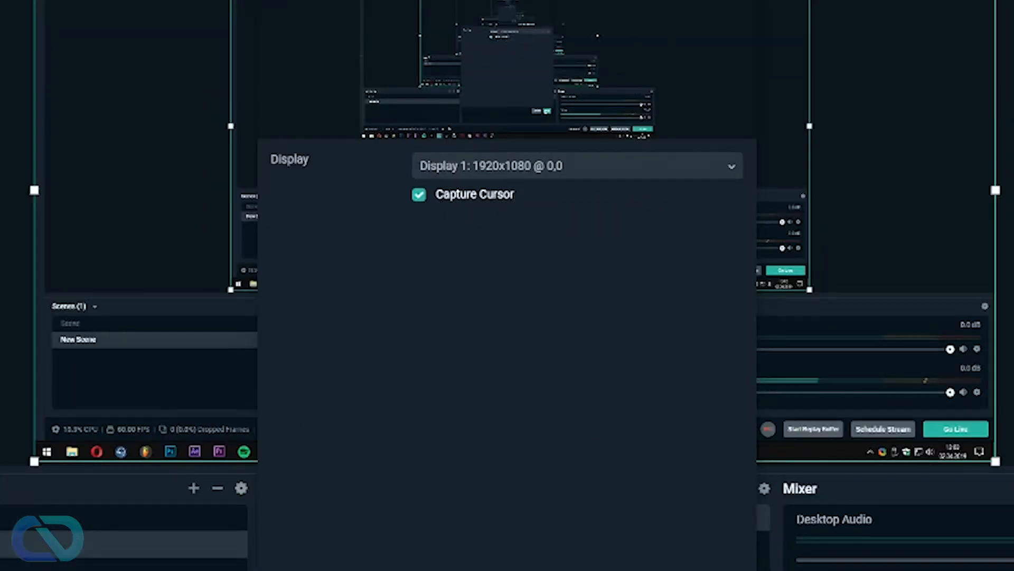
left_click(719, 570)
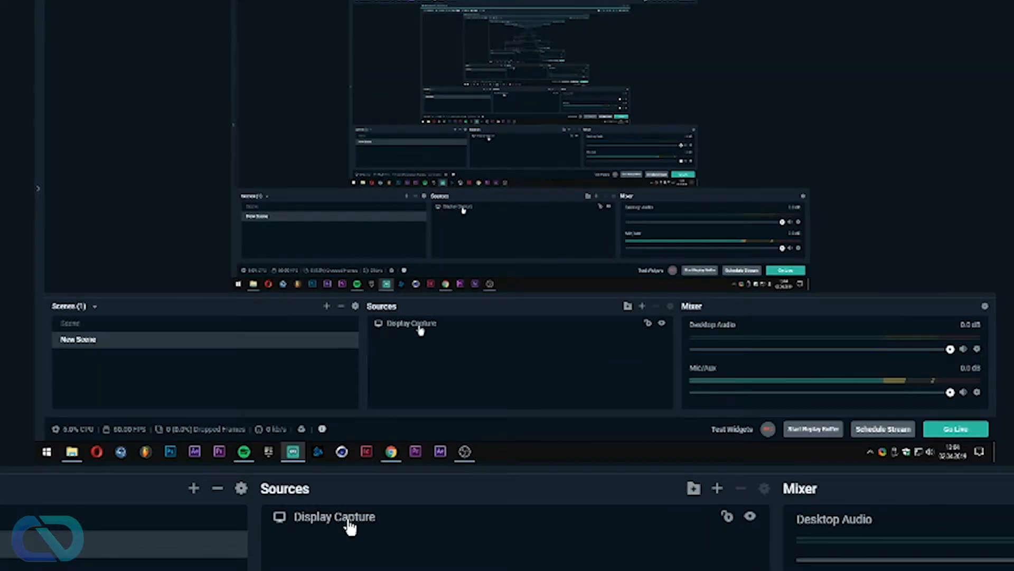
Add a Game Capture source named Game Capture to New Scene
left_click(718, 490)
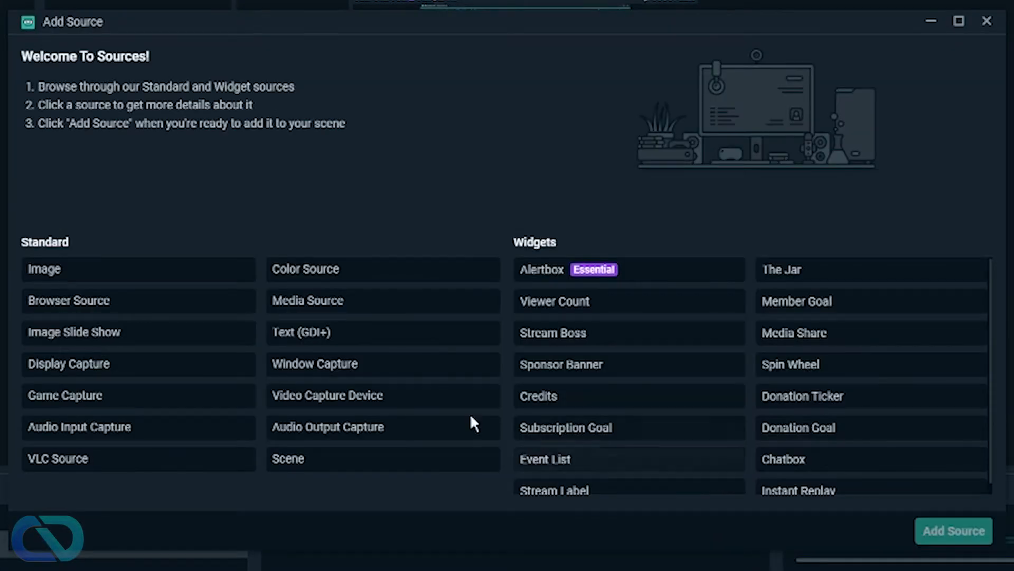
left_click(87, 402)
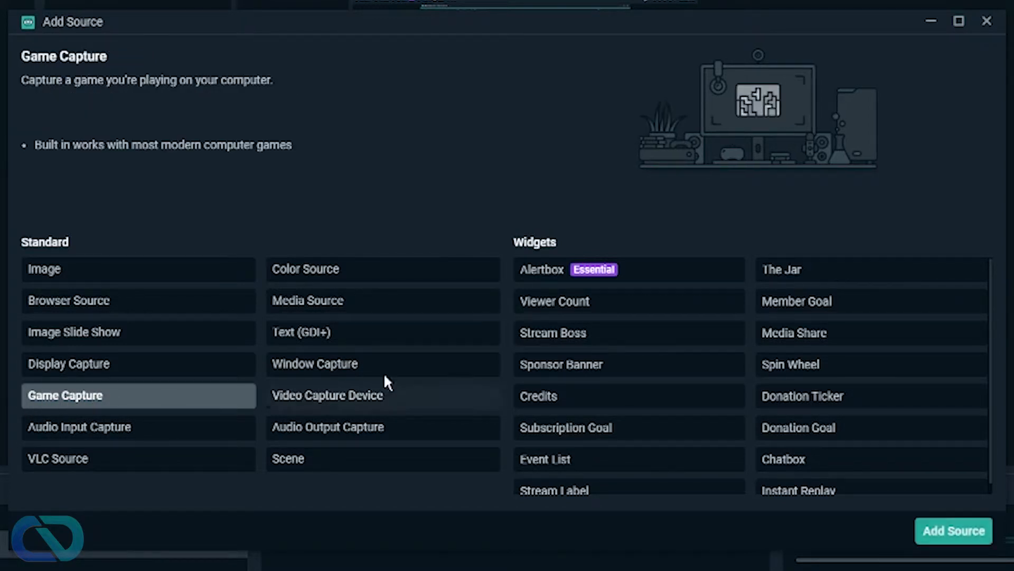
left_click(934, 544)
left_click(686, 207)
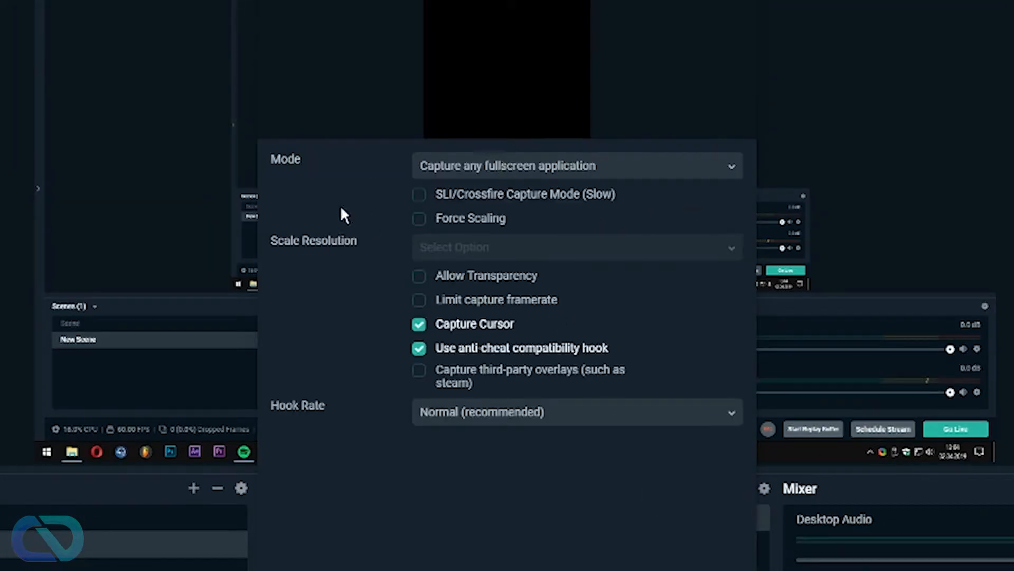
Review the Game Capture modes, keep Capture any fullscreen application and accept the source settings
left_click(581, 171)
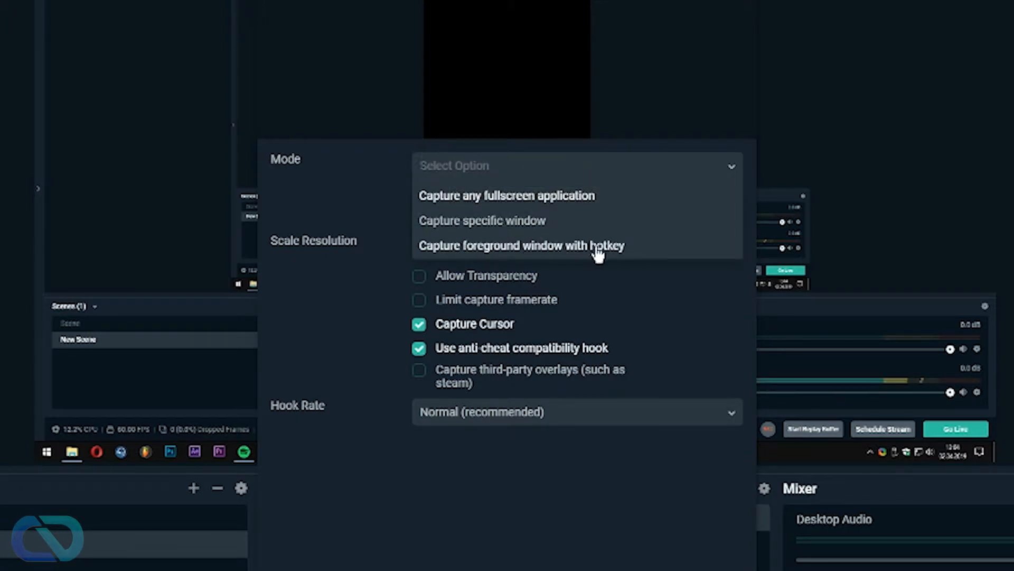
left_click(373, 175)
left_click(480, 173)
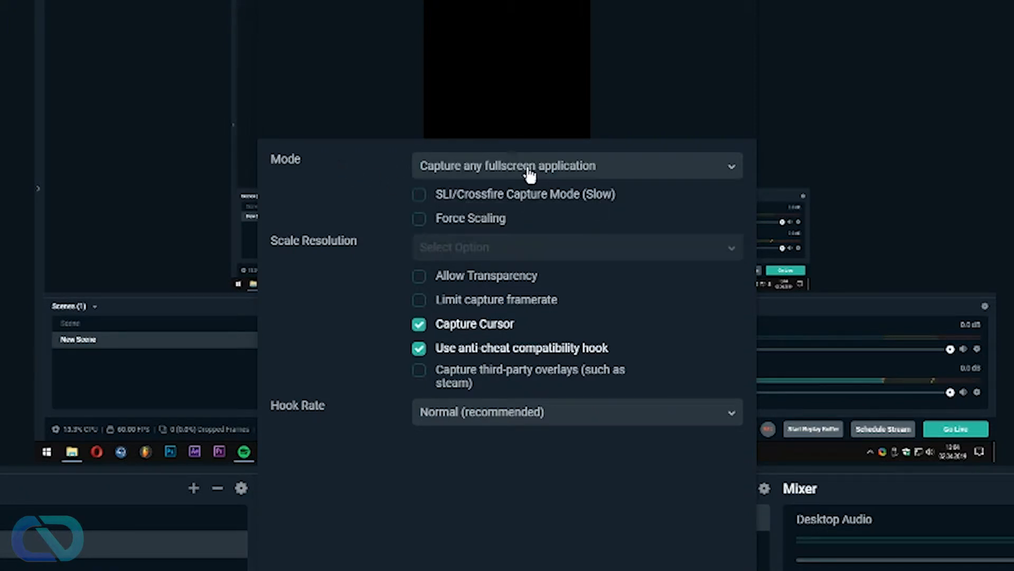
left_click(702, 570)
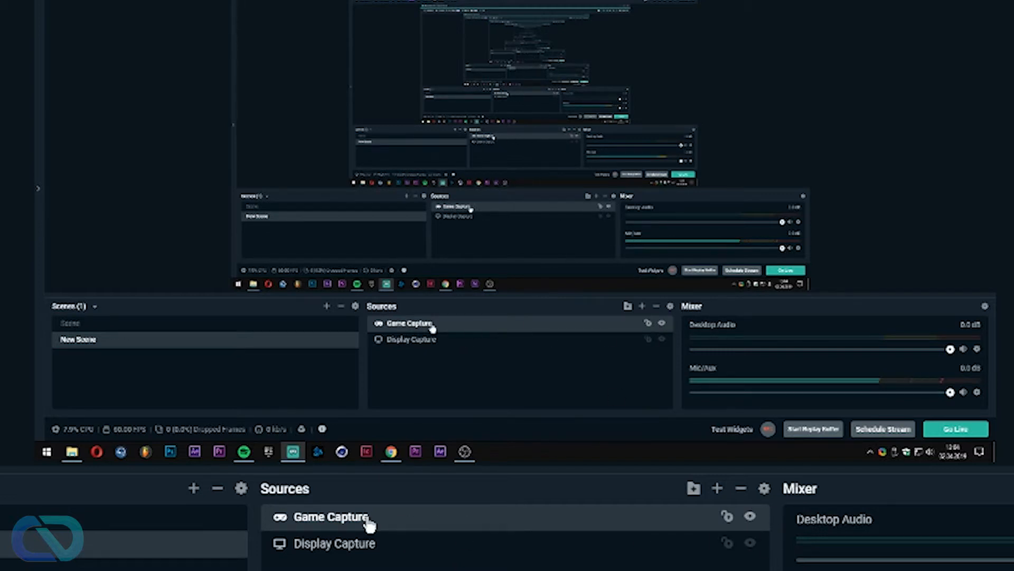
Reopen the Game Capture source's properties and select the mode Capture any fullscreen application
right_click(331, 520)
left_click(357, 481)
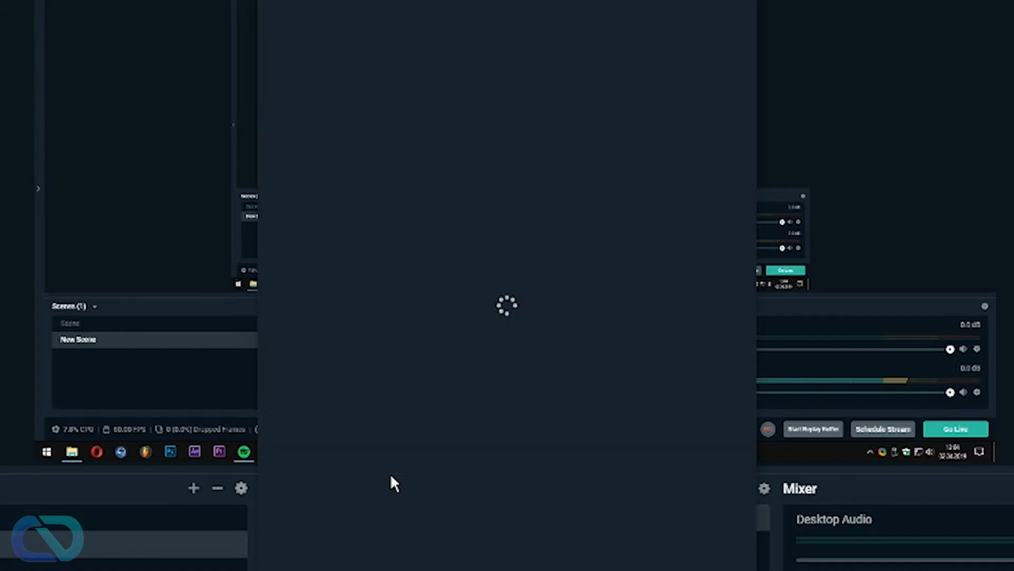
left_click(478, 165)
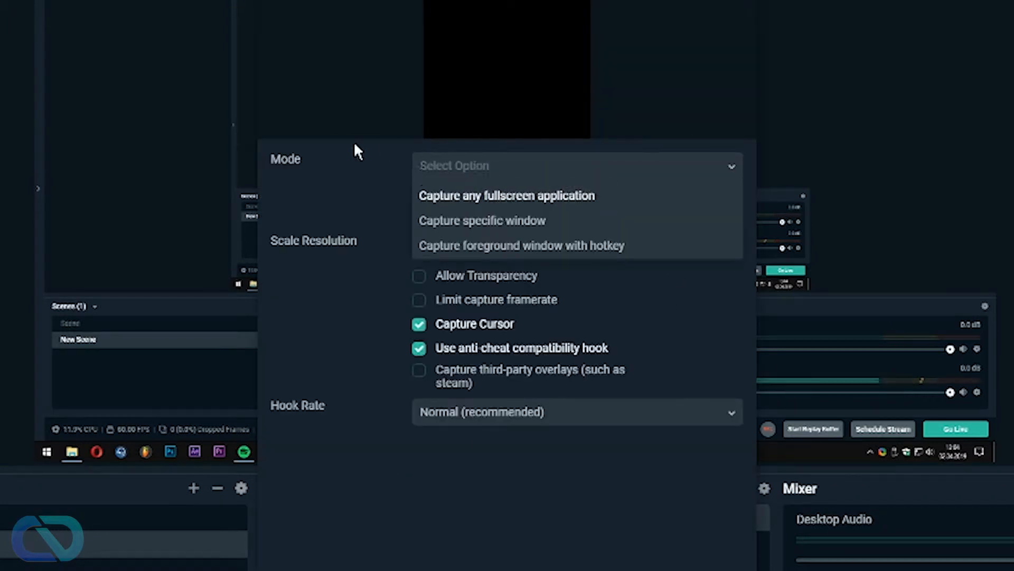
left_click(465, 196)
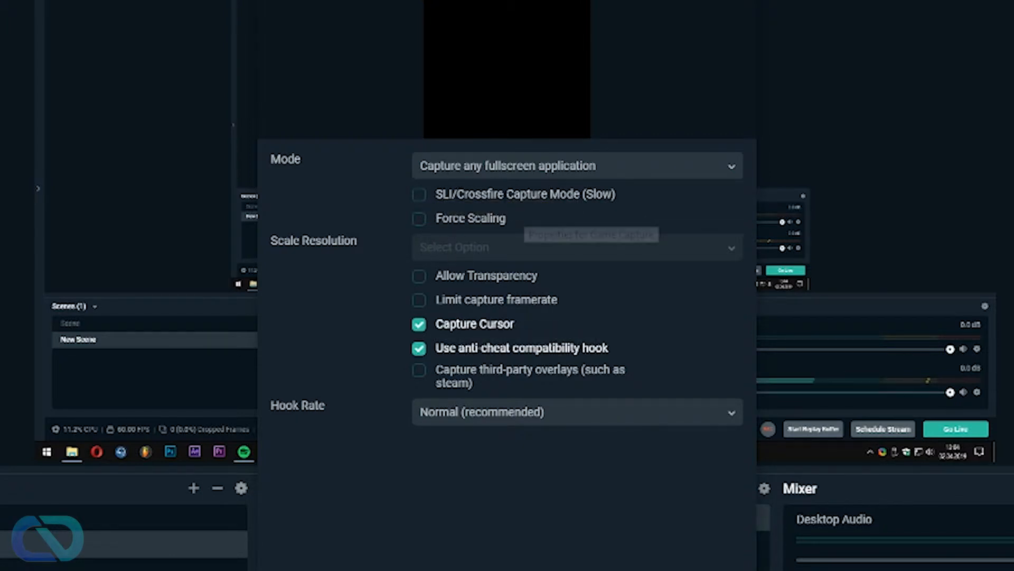
left_click(732, 570)
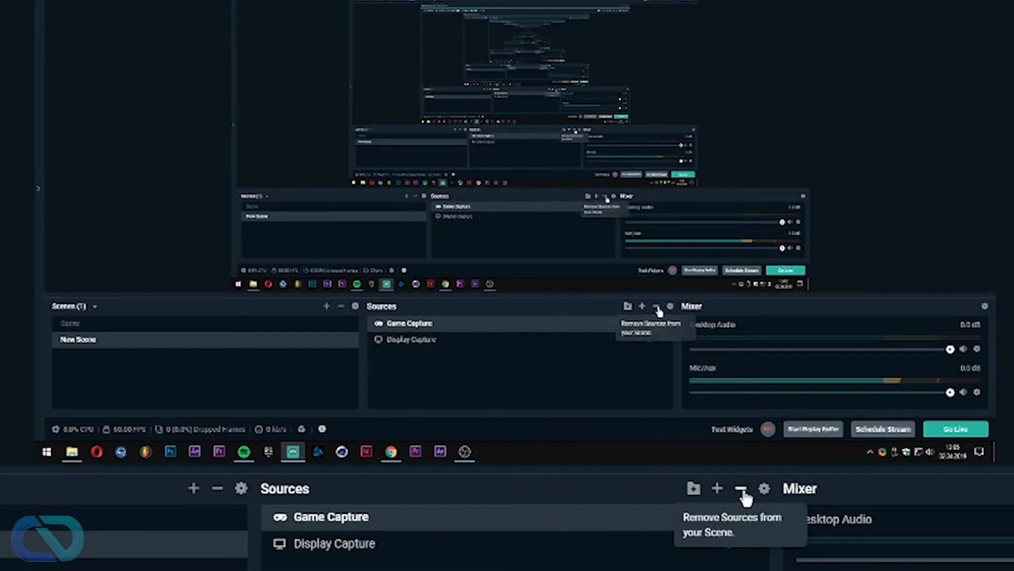
Remove the Game Capture source from New Scene
left_click(657, 311)
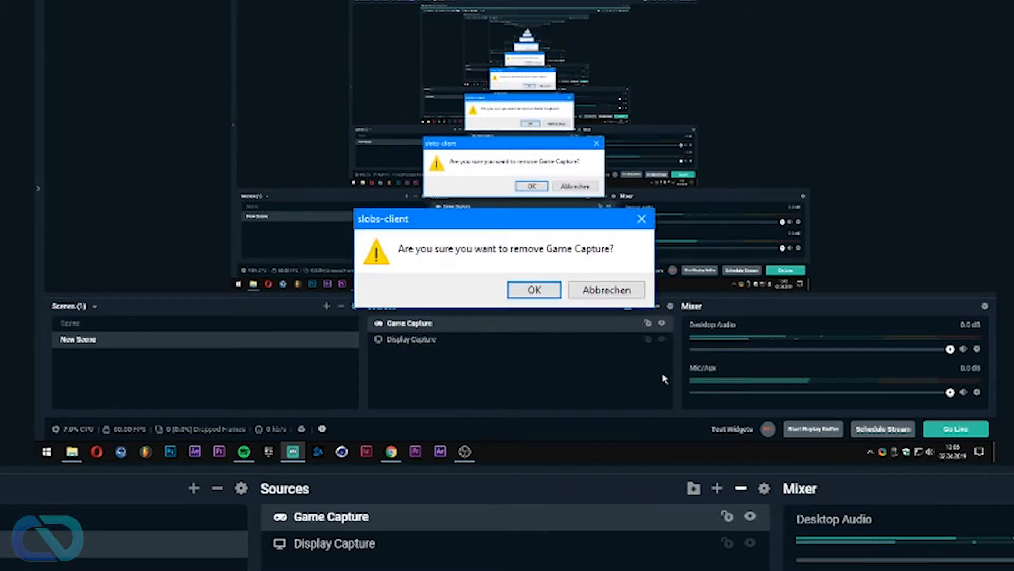
left_click(535, 292)
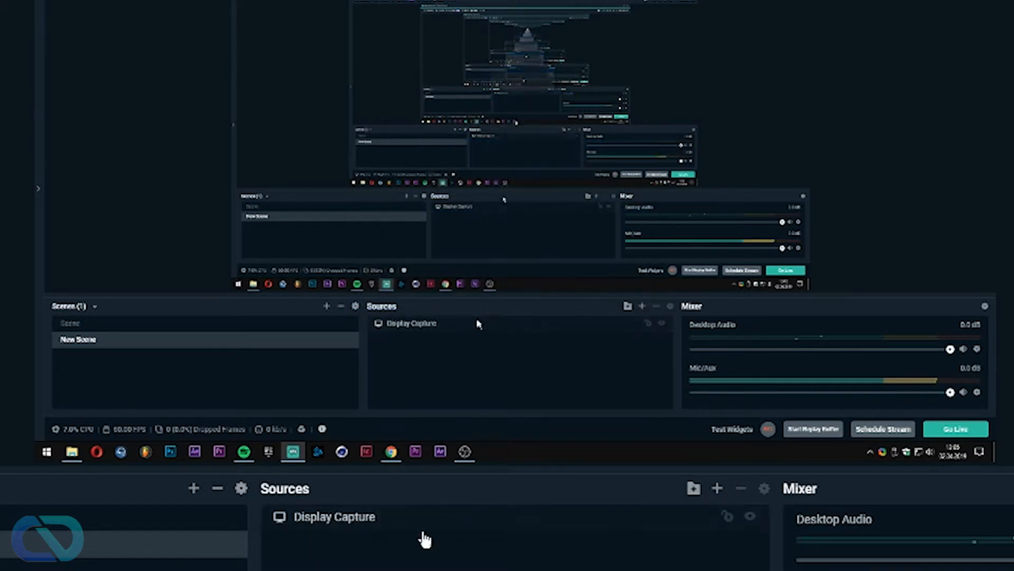
Add a Video Capture Device source named Webcam to New Scene
left_click(717, 490)
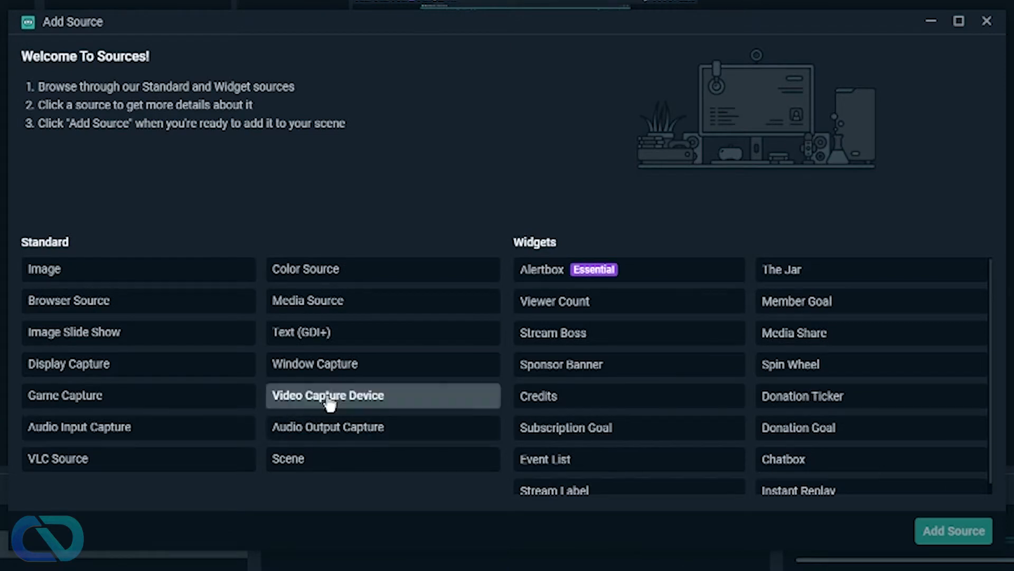
left_click(367, 406)
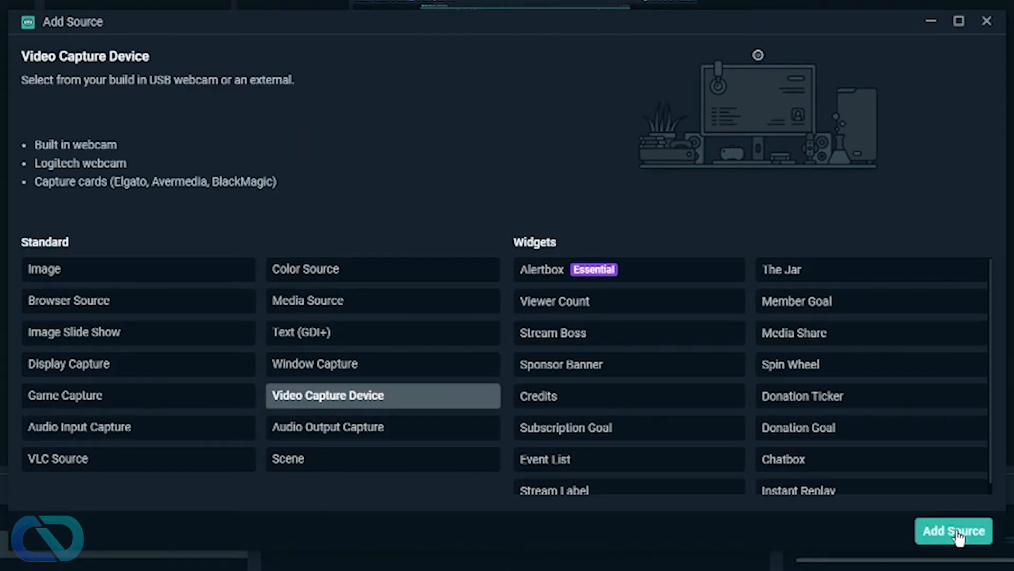
left_click(956, 534)
left_click_drag(394, 163, 109, 125)
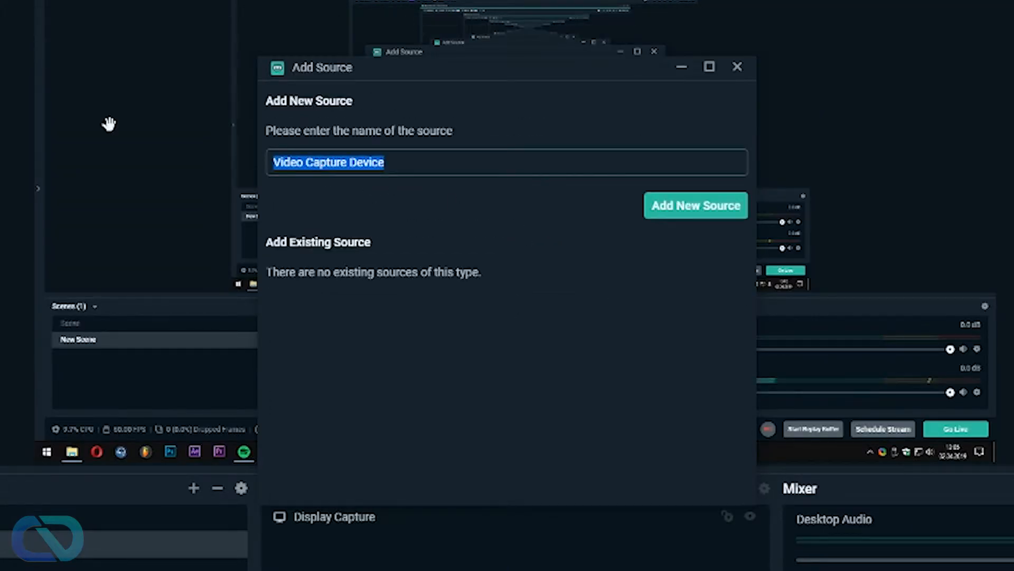
type("We")
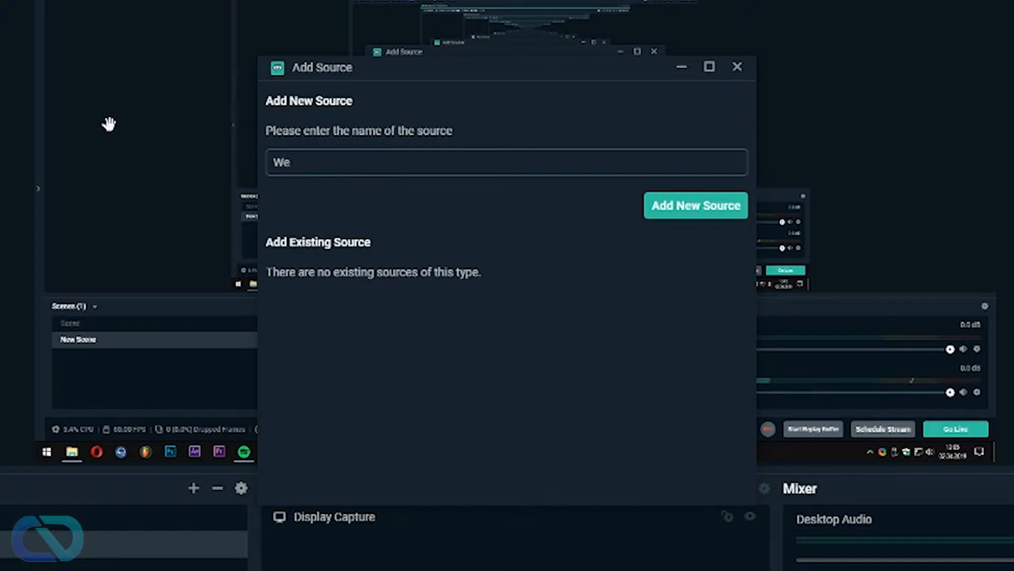
type("bcam")
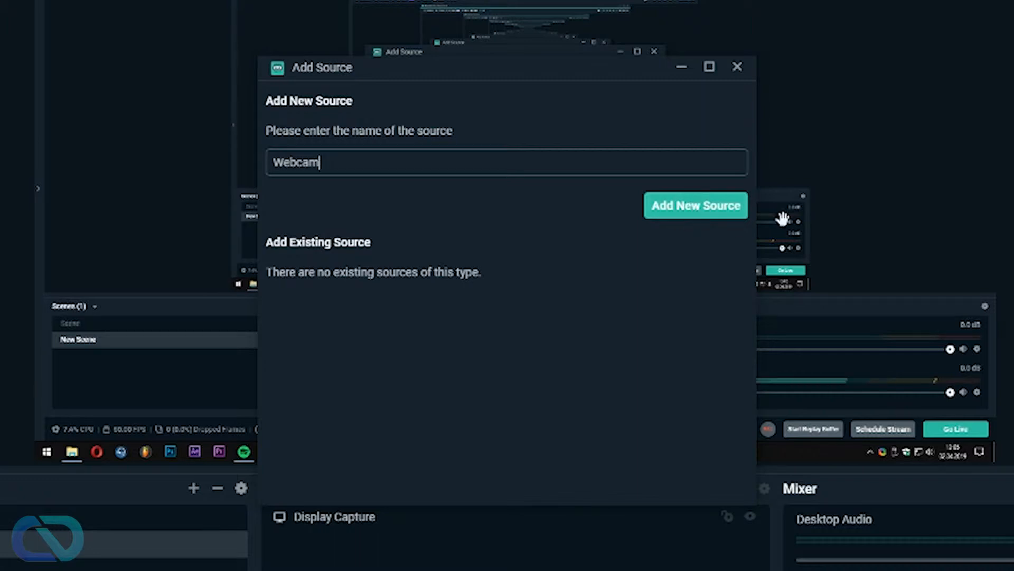
left_click(697, 211)
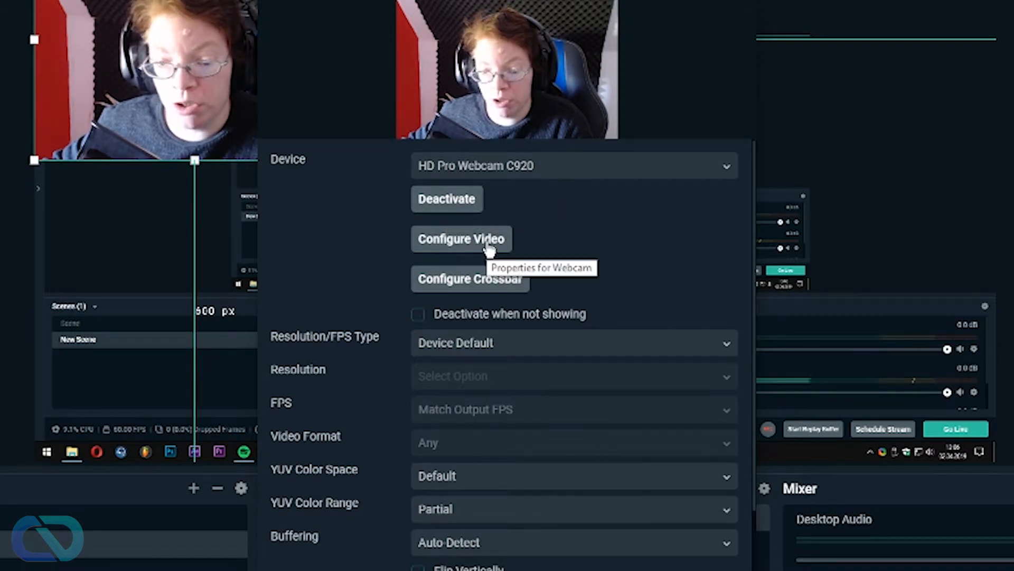
Open the video configuration of the HD Pro Webcam C920, examine its image adjustment settings and cancel the dialog
left_click(488, 280)
left_click_drag(132, 46, 593, 132)
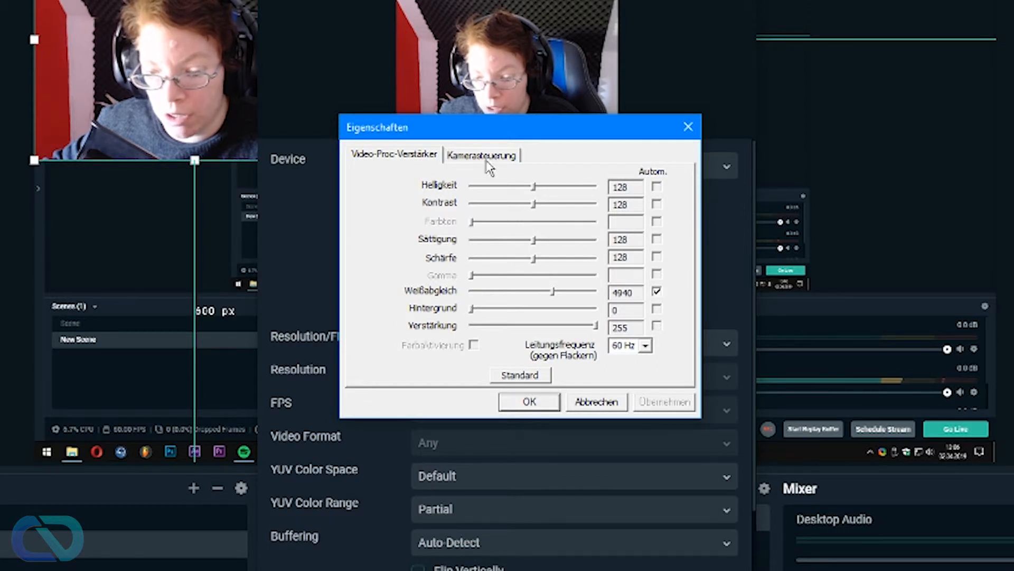
left_click(601, 405)
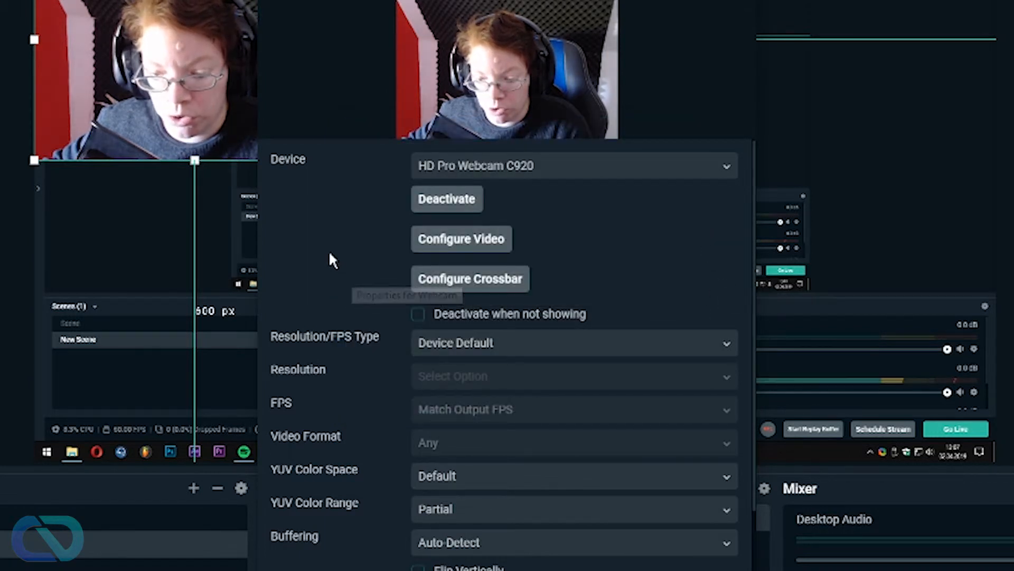
Move the webcam into the canvas's lower-right corner and shrink it to sit about 1577 px from the left edge and 808 px from the top
scroll(330, 256, "down", 1)
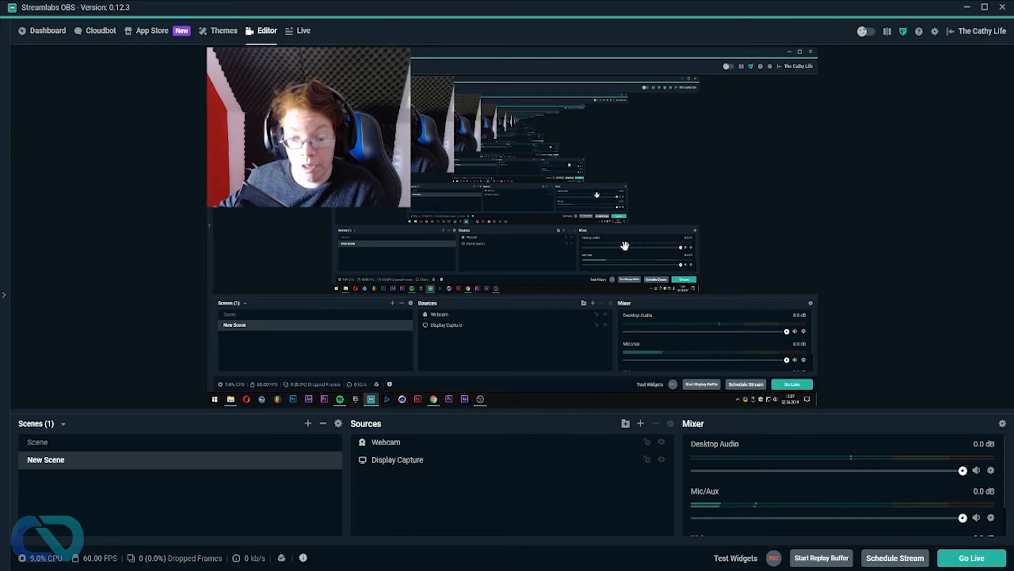
left_click(394, 446)
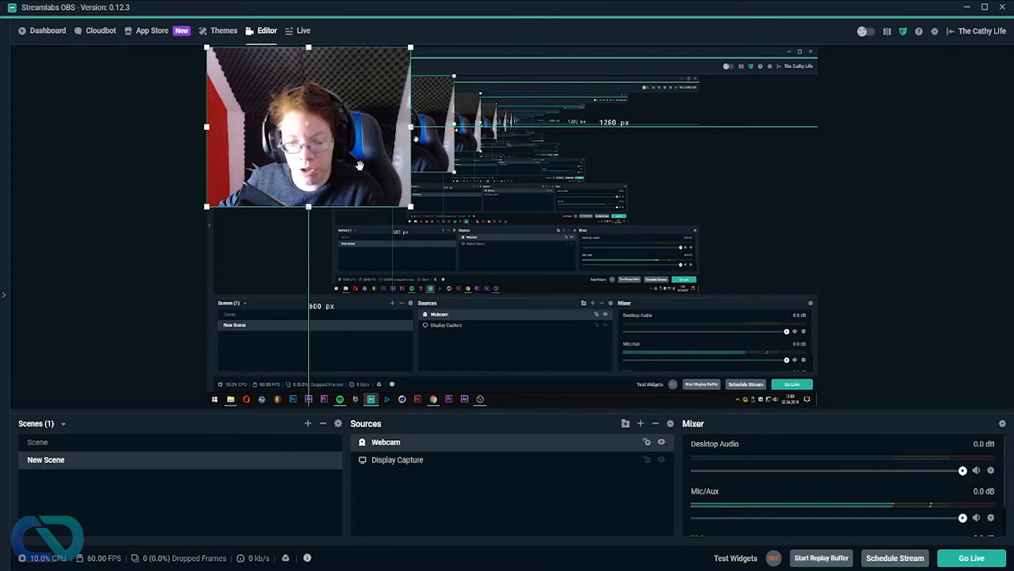
left_click_drag(344, 150, 752, 361)
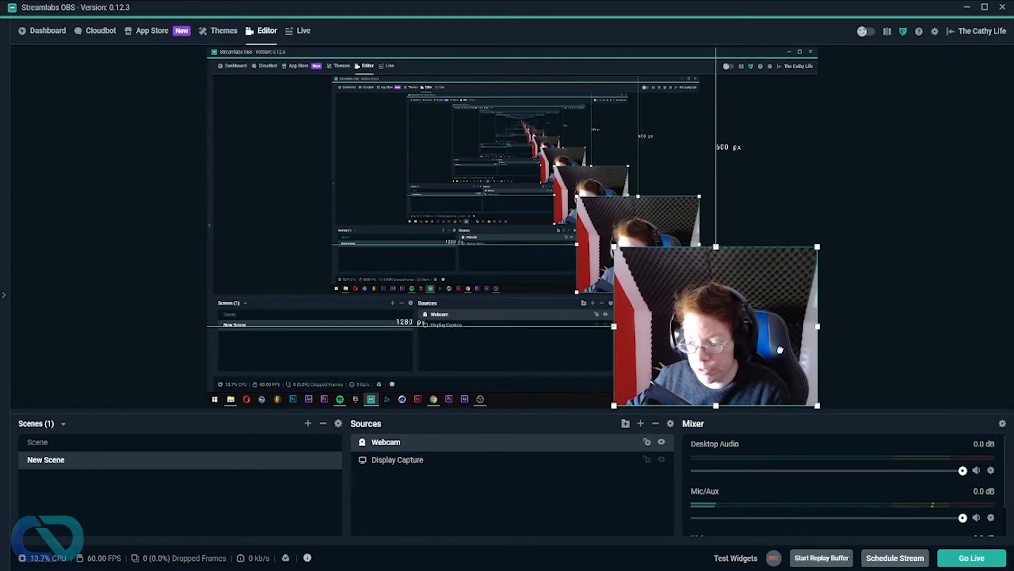
left_click_drag(615, 246, 713, 324)
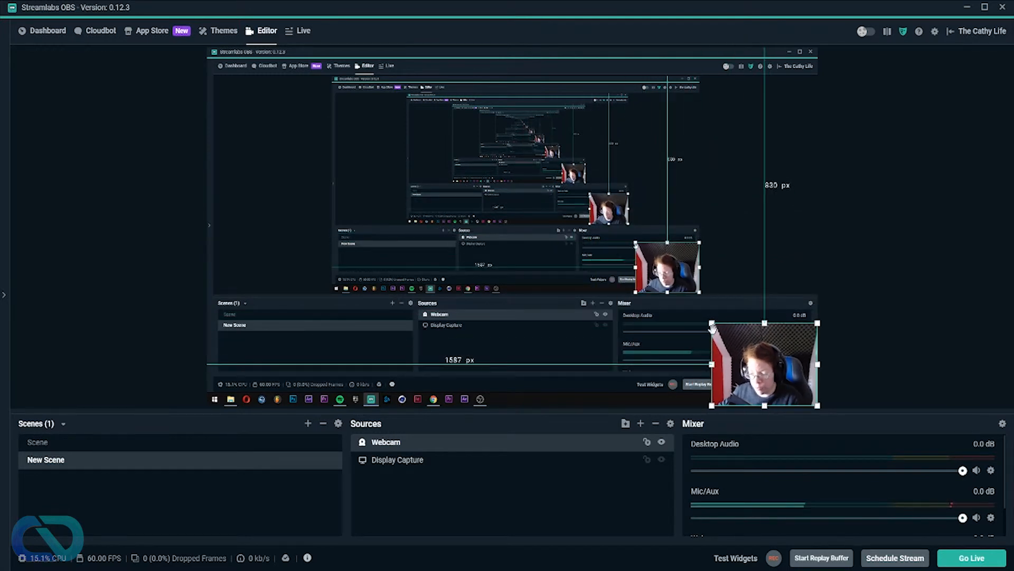
mouse_move(712, 323)
left_mouse_down()
mouse_move(711, 272)
mouse_move(711, 325)
mouse_move(707, 306)
mouse_move(708, 316)
left_mouse_up()
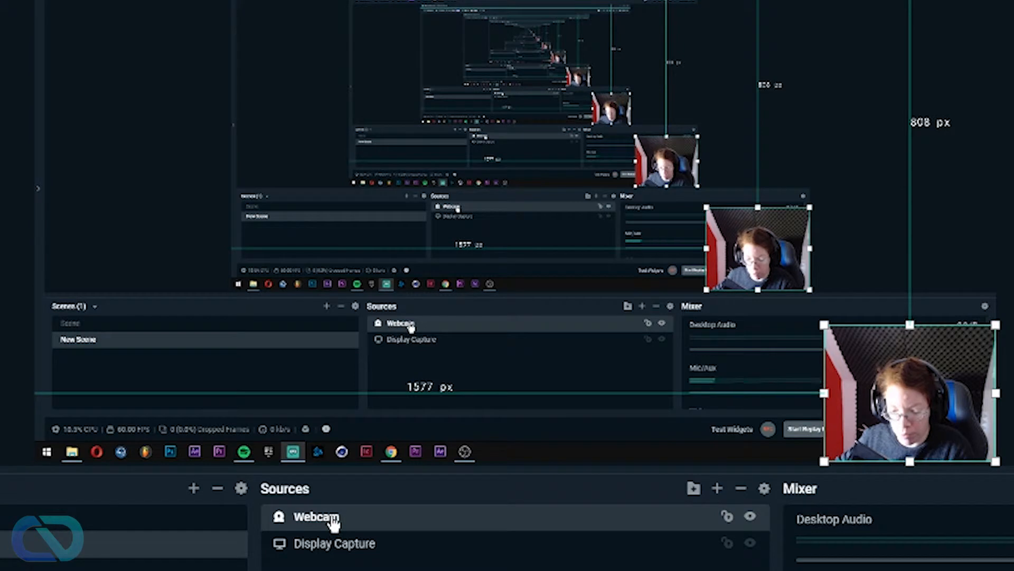
Flip the Webcam source horizontally
right_click(330, 525)
mouse_move(468, 297)
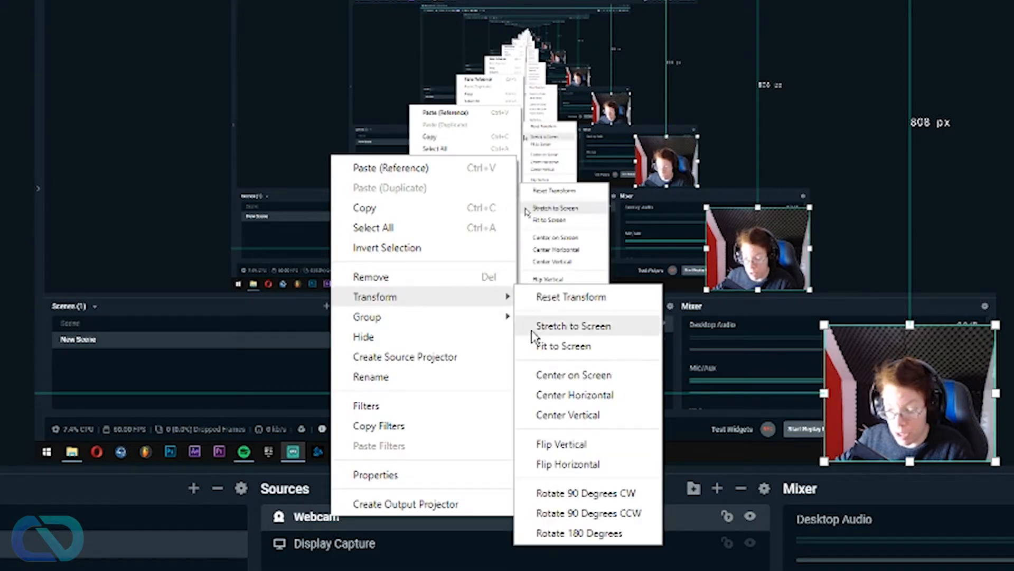
left_click(570, 464)
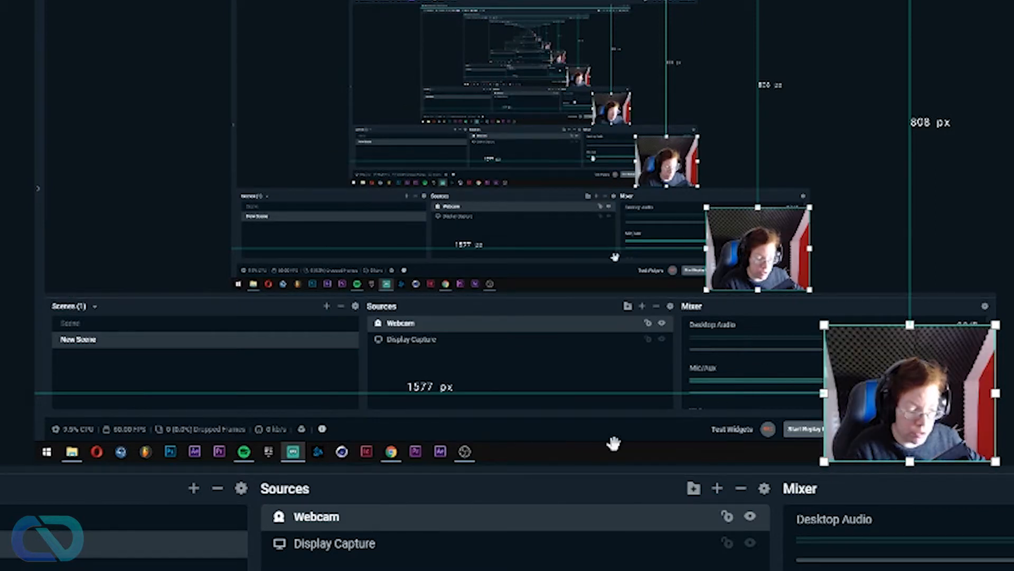
Hide the Webcam source in New Scene and show it again
right_click(324, 151)
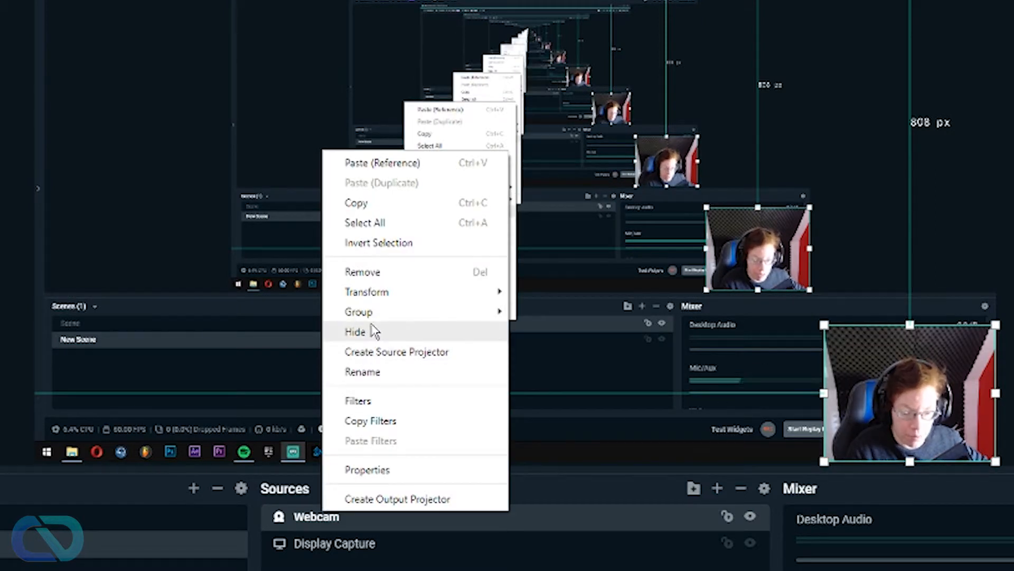
left_click(612, 380)
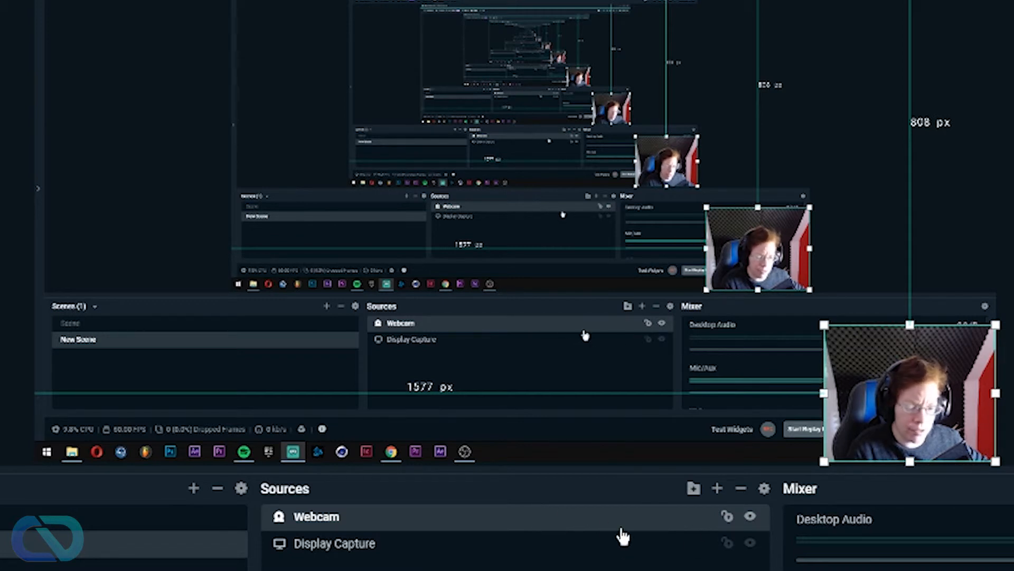
left_click(752, 520)
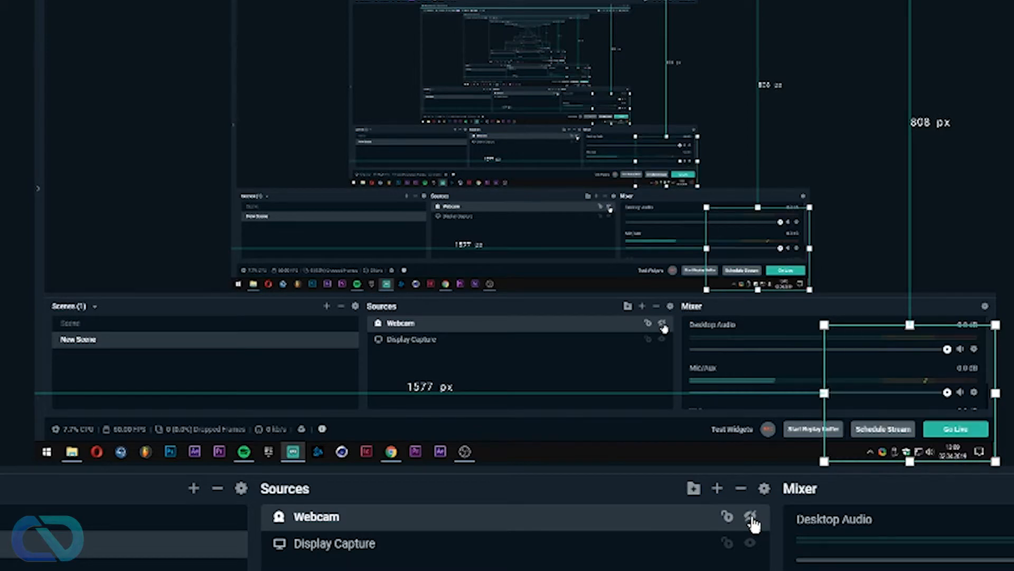
left_click(752, 520)
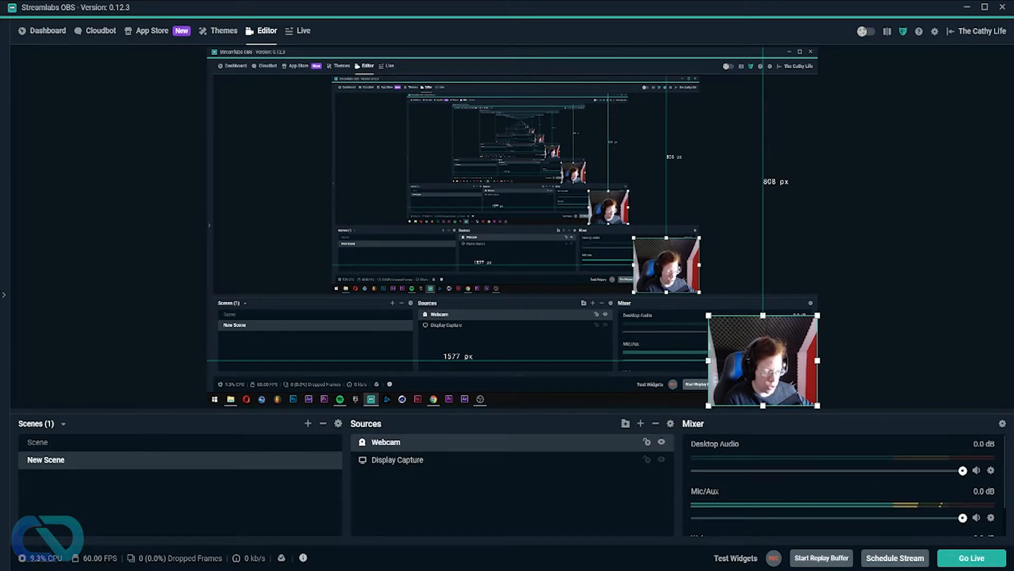
Enlarge the area containing the scenes, sources and mixer, and open the advanced audio settings
left_click_drag(785, 412, 785, 328)
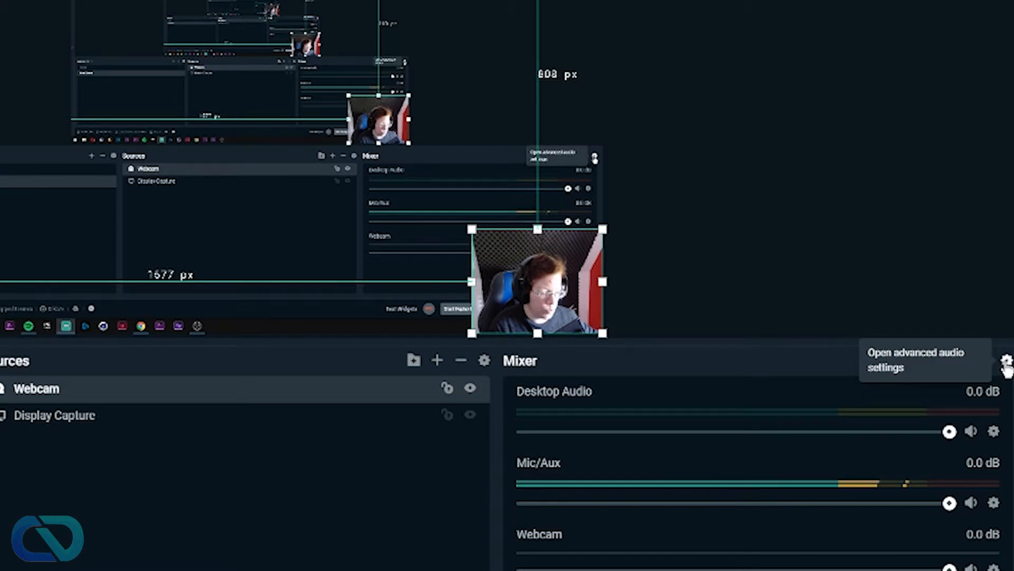
left_click(1006, 361)
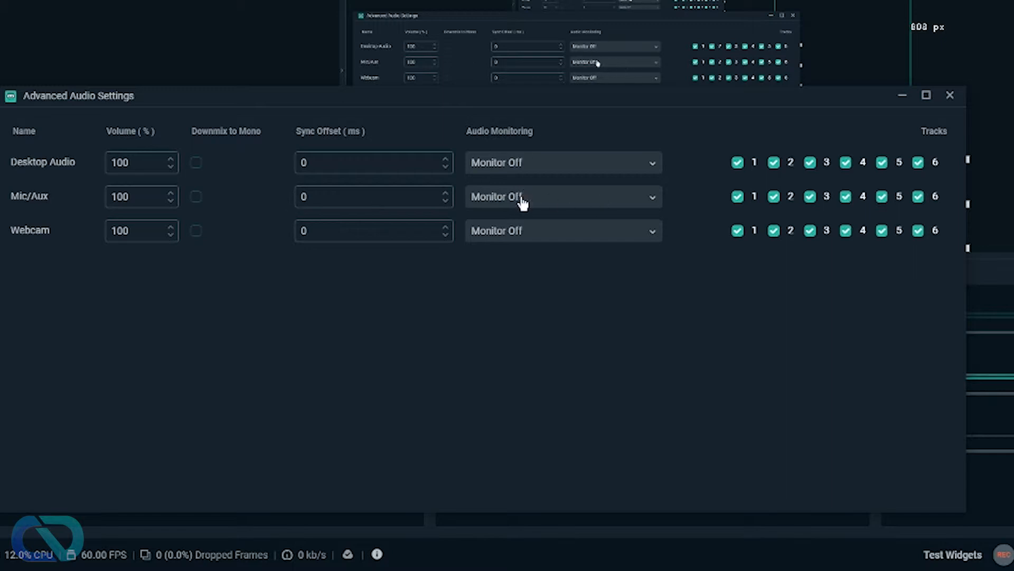
Try Monitor and Output as the Mic/Aux audio monitoring, return it to Monitor Off and close the advanced audio settings
left_click(629, 206)
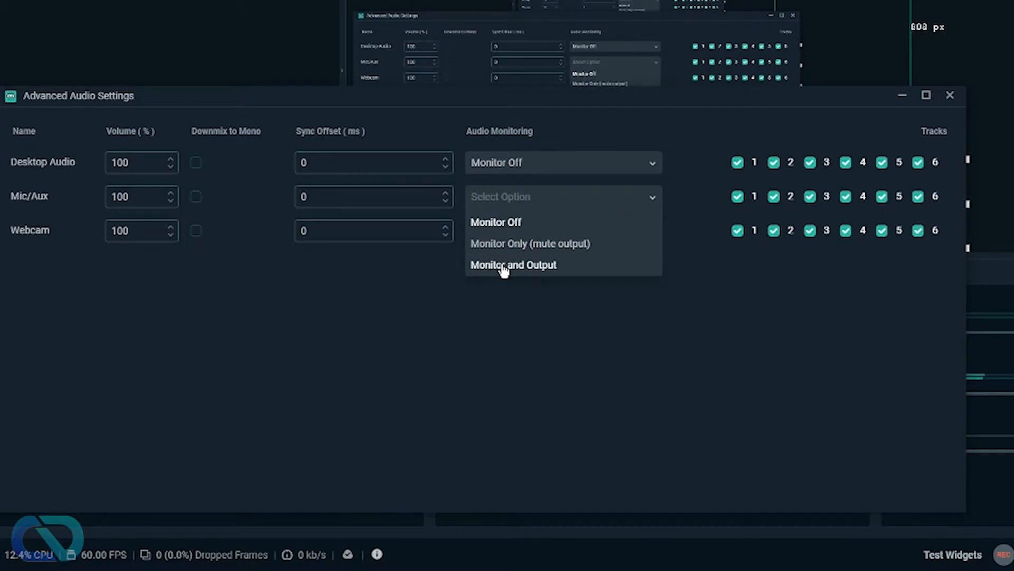
left_click(544, 267)
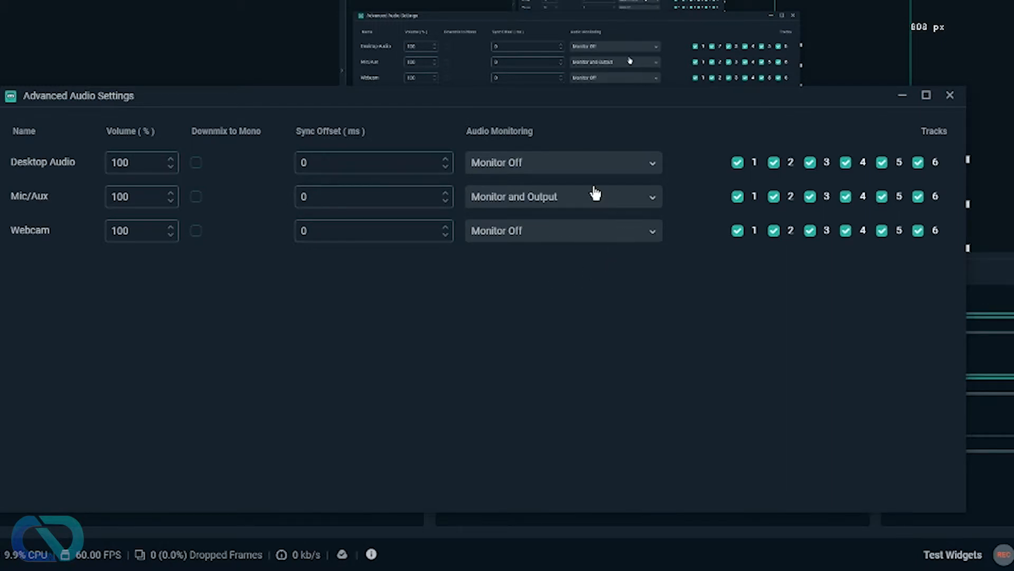
left_click(627, 205)
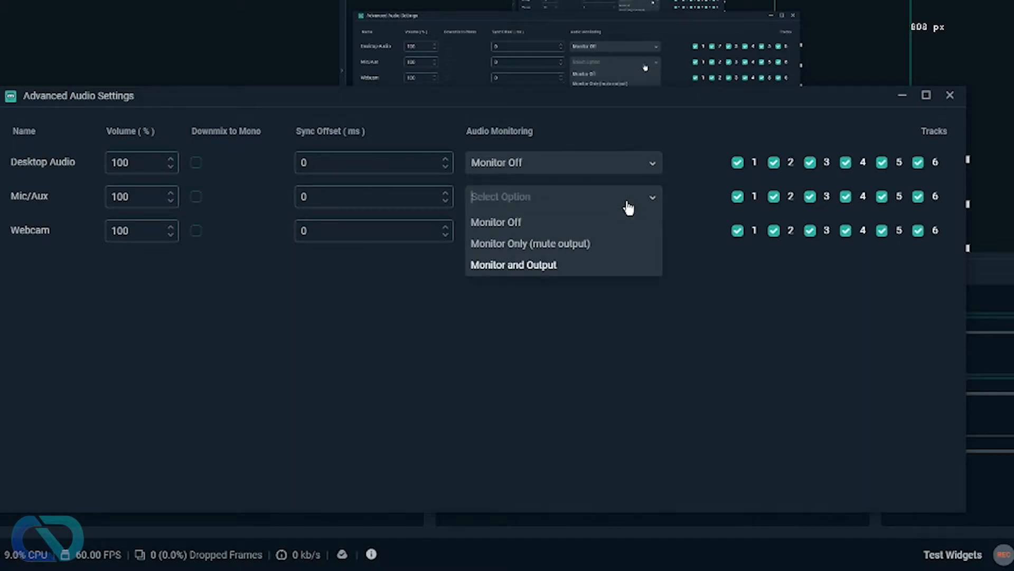
left_click(510, 223)
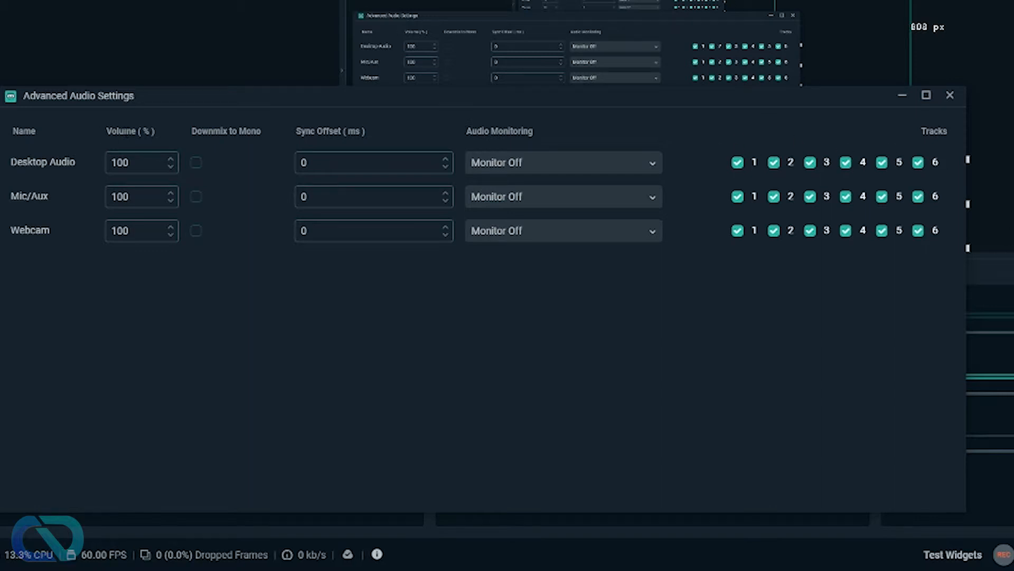
left_click(951, 98)
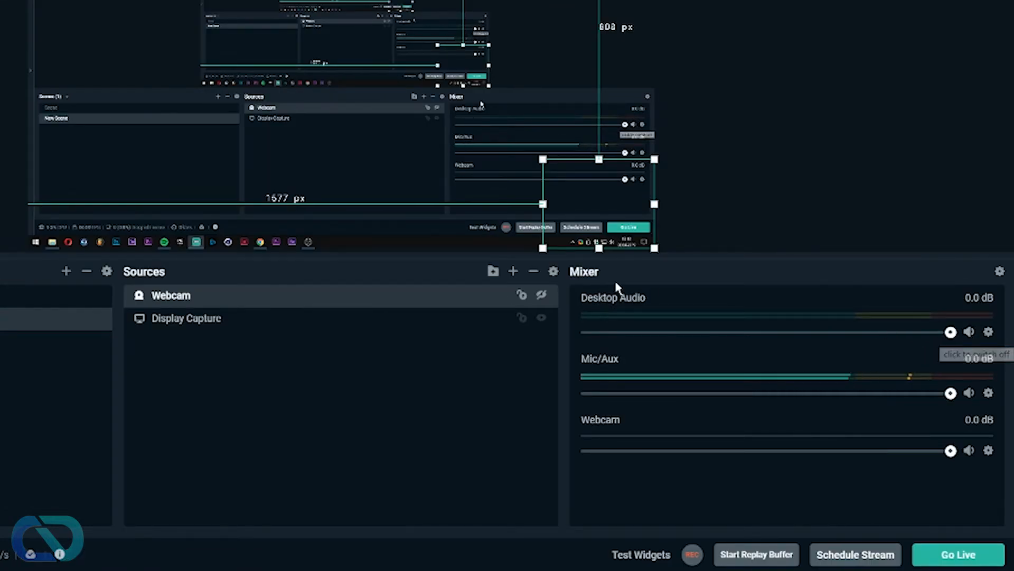
Mute and unmute the Desktop Audio and Mic/Aux channels one after the other in the mixer
left_click(970, 335)
left_click(970, 333)
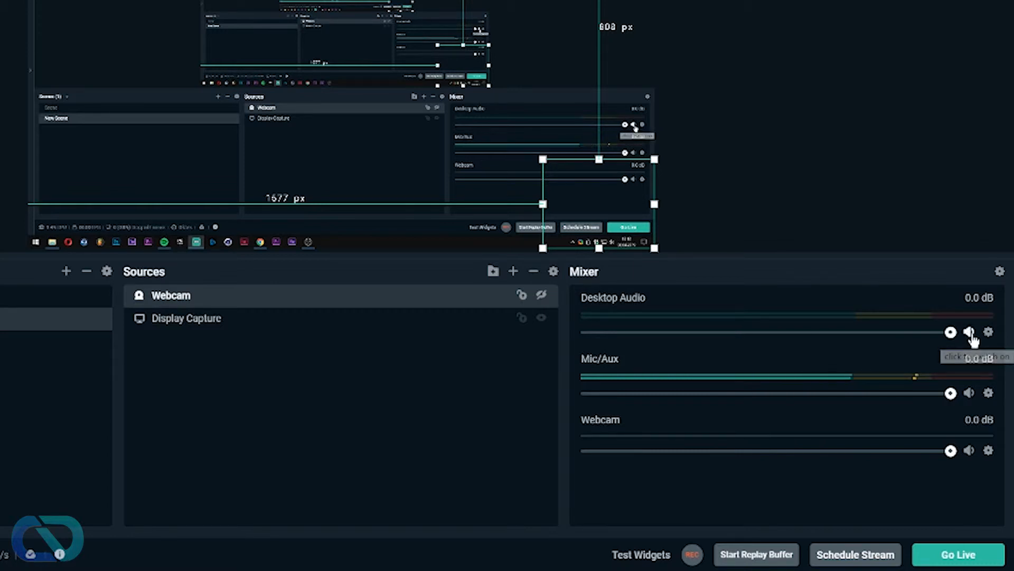
left_click(971, 395)
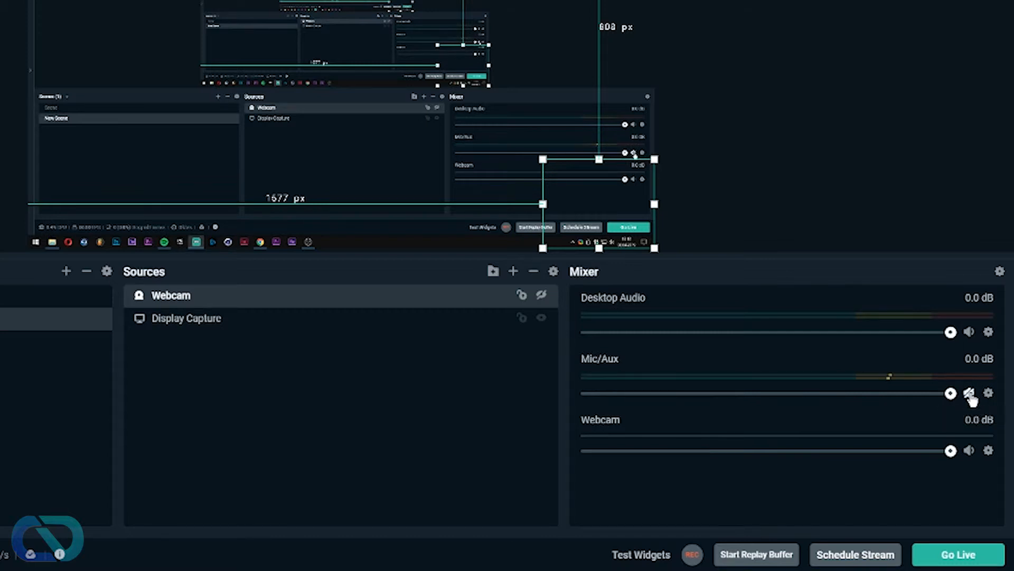
left_click(970, 395)
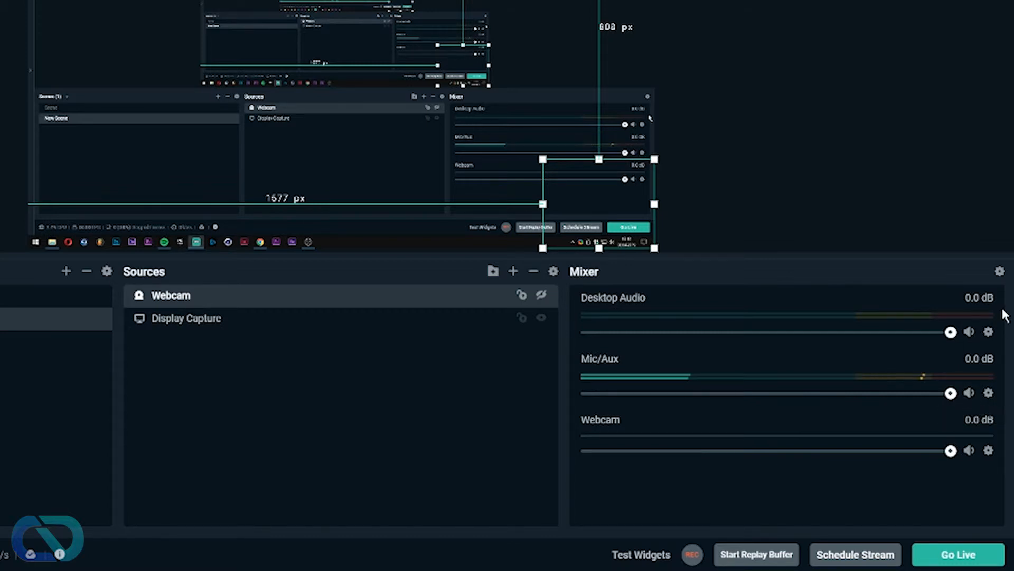
Try the mixer volume sliders, lowering Desktop Audio to -16.9 dB and restoring it to 0.0 dB
mouse_move(951, 393)
left_mouse_down()
mouse_move(937, 403)
mouse_move(621, 403)
mouse_move(956, 400)
left_mouse_up()
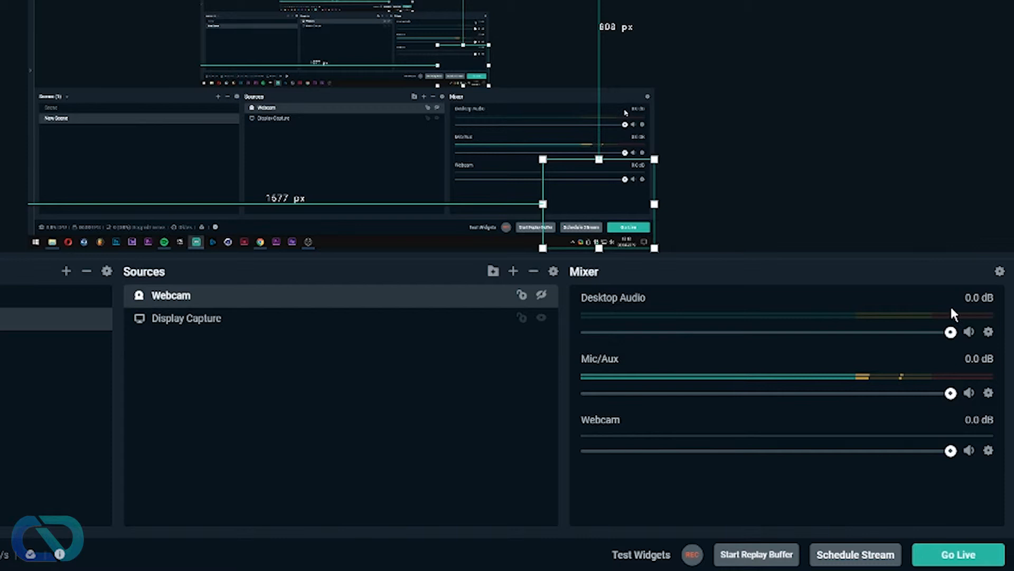
left_click_drag(951, 333, 791, 340)
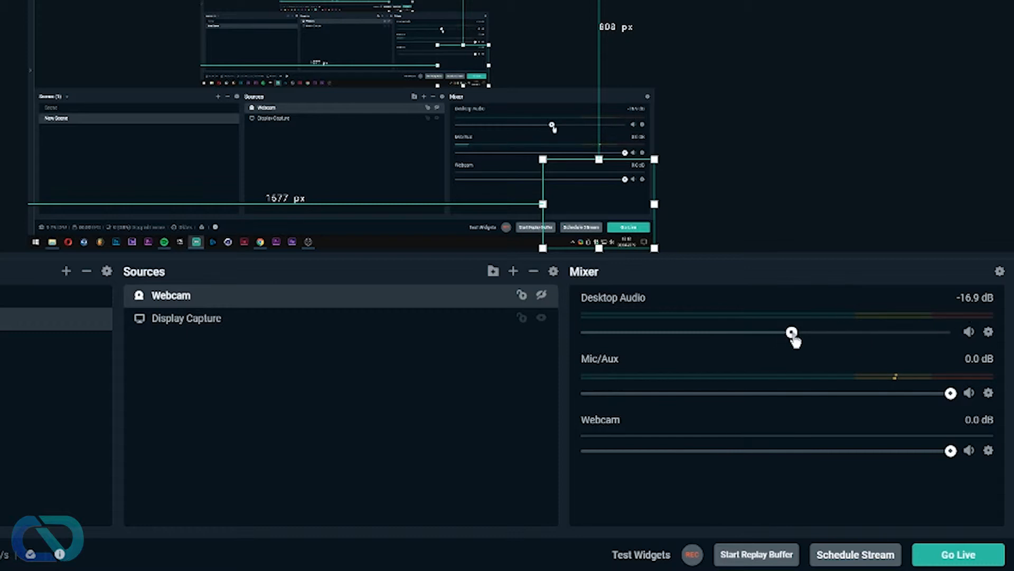
left_click(989, 331)
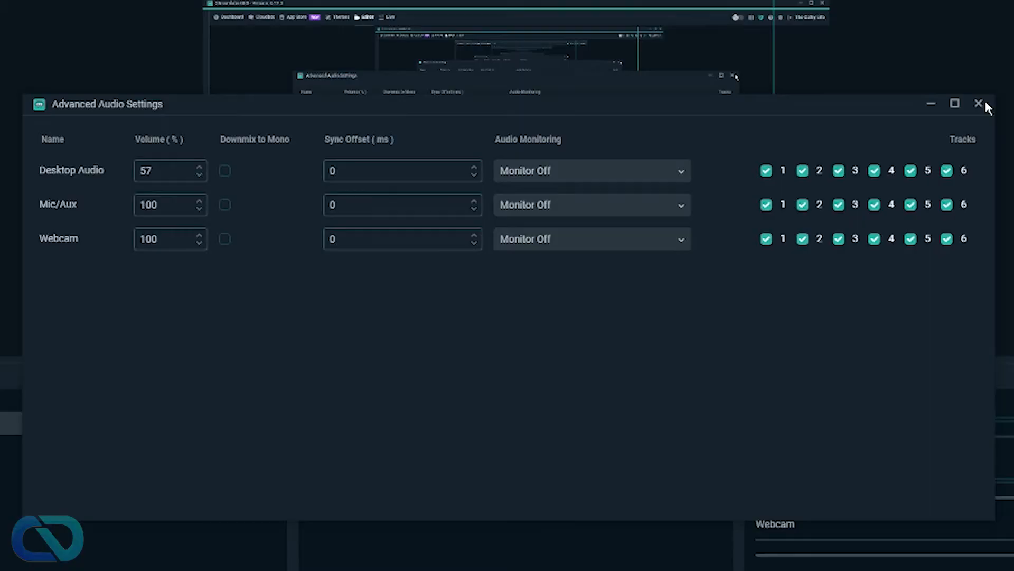
left_click(978, 103)
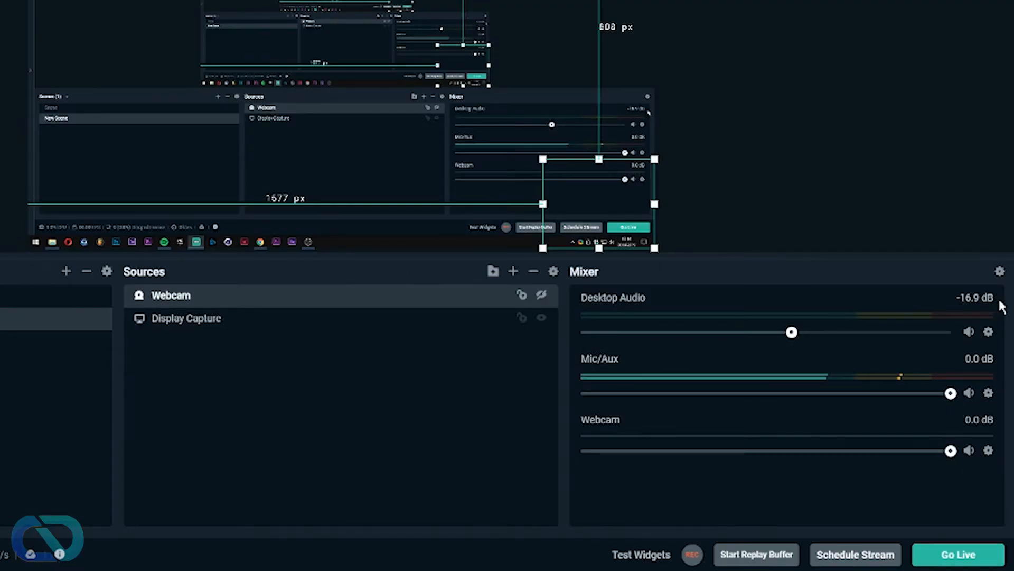
left_click_drag(791, 332, 945, 393)
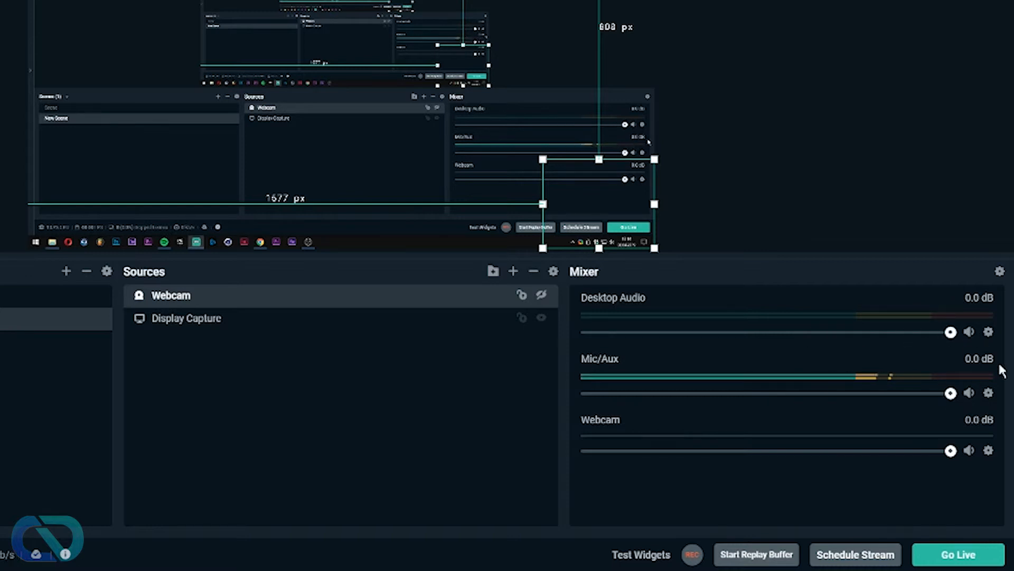
Mute the Webcam channel in the mixer and set the Mic/Aux device to Mikrofon (2- RODE NT-USB)
left_click(970, 452)
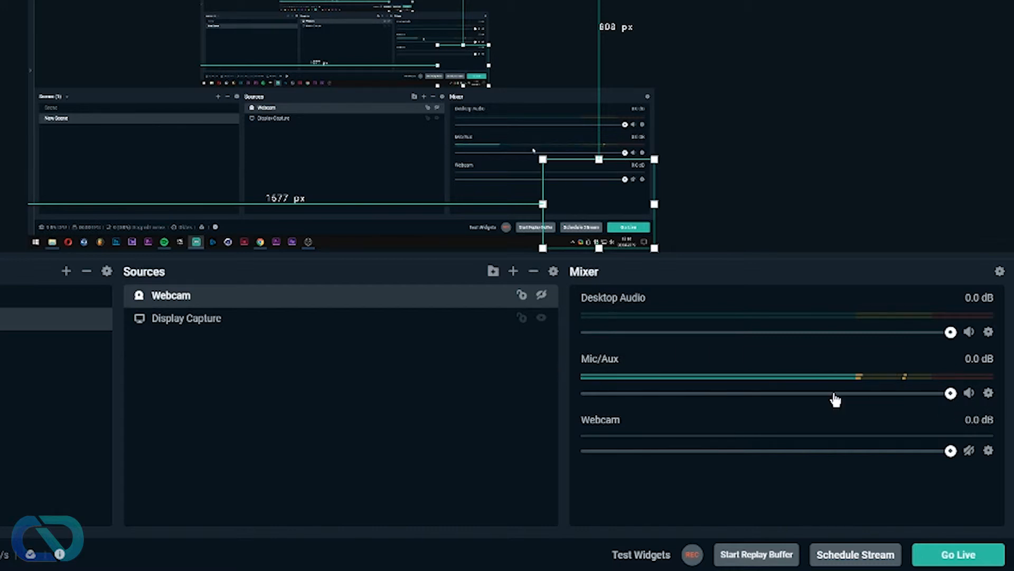
left_click(988, 393)
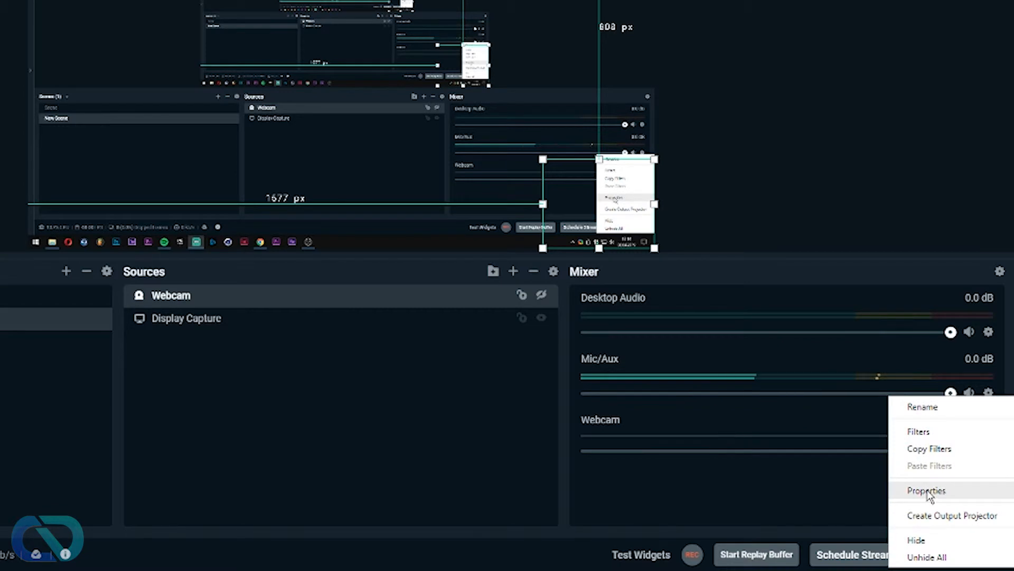
left_click(938, 491)
left_click(370, 118)
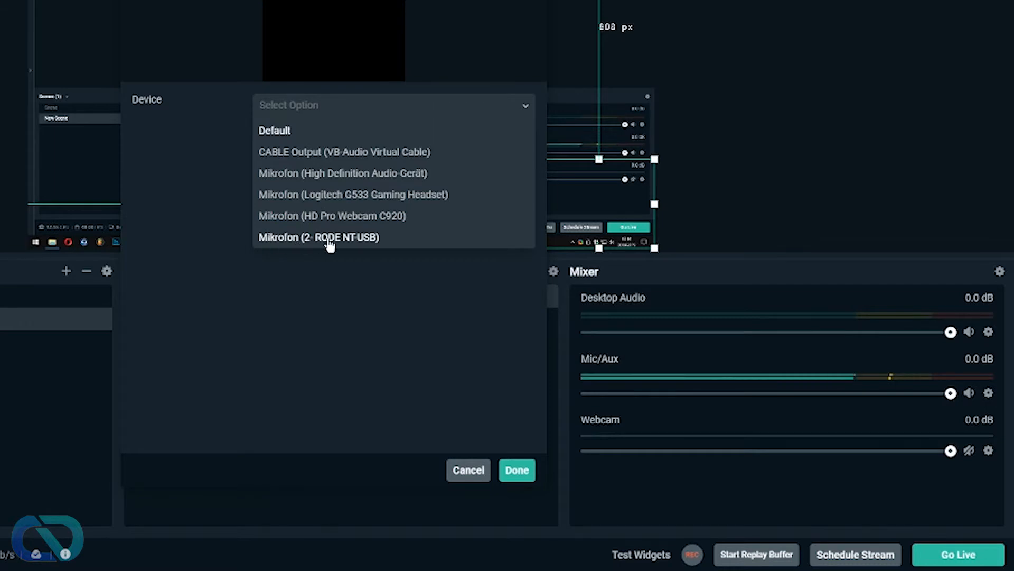
left_click(359, 239)
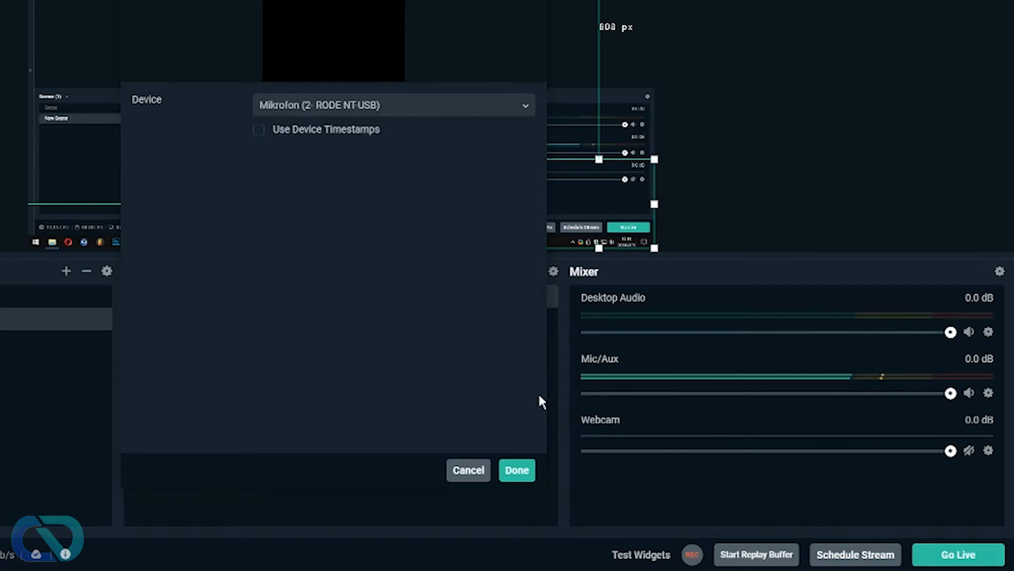
left_click(518, 469)
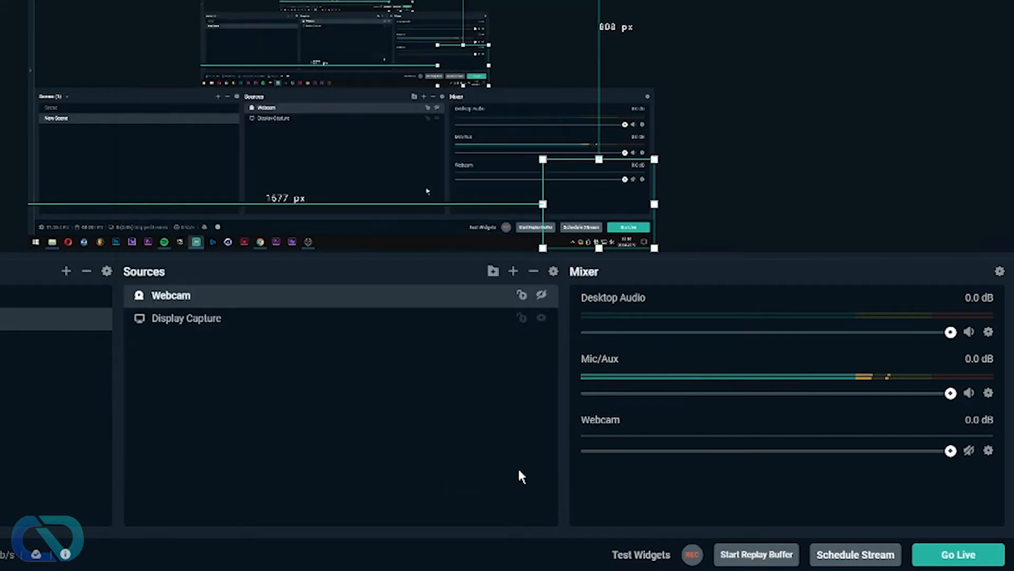
Examine the devices offered in the Desktop Audio properties and close them without changing the device
left_click(988, 333)
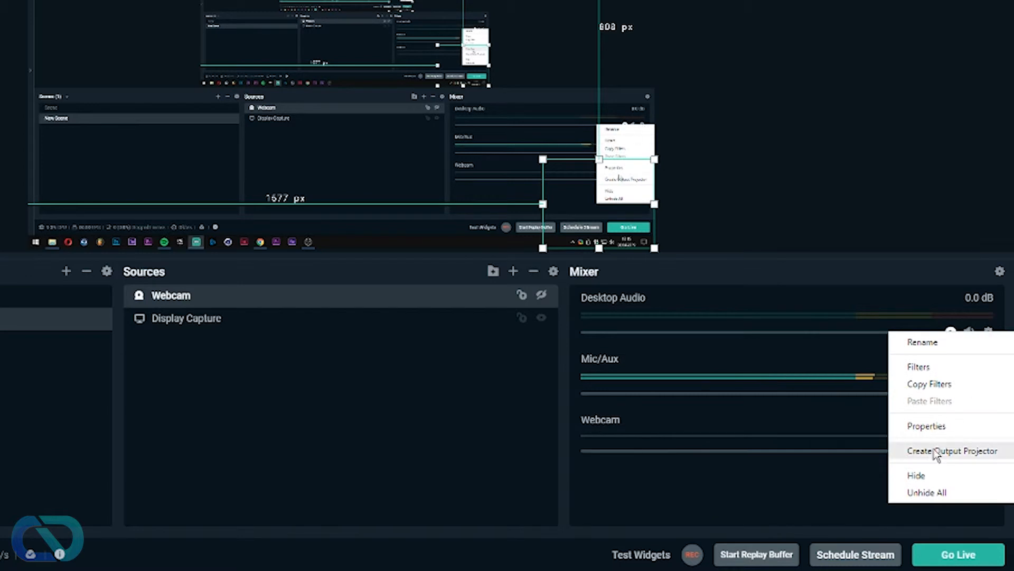
left_click(925, 426)
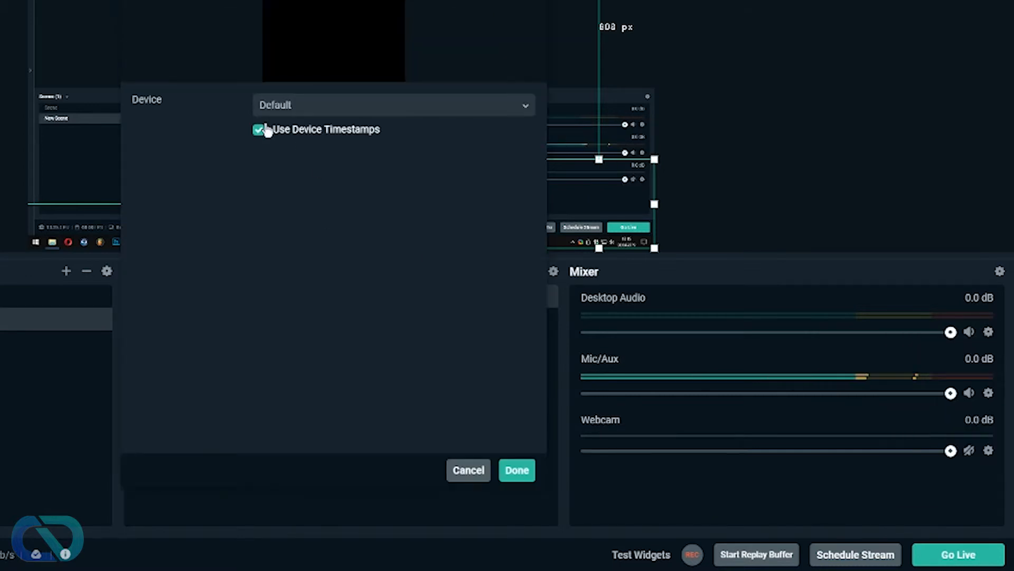
left_click(339, 113)
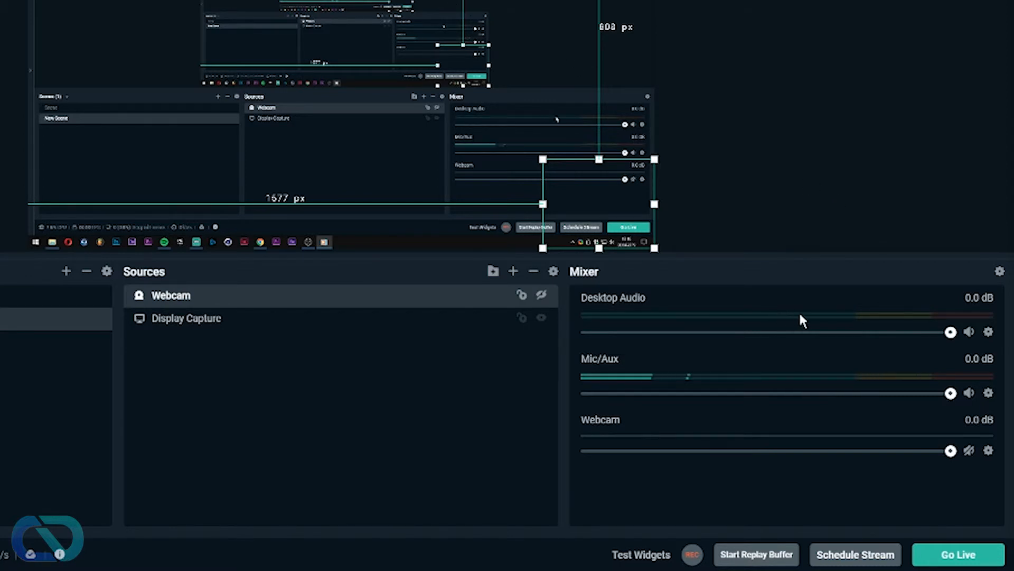
left_click(989, 332)
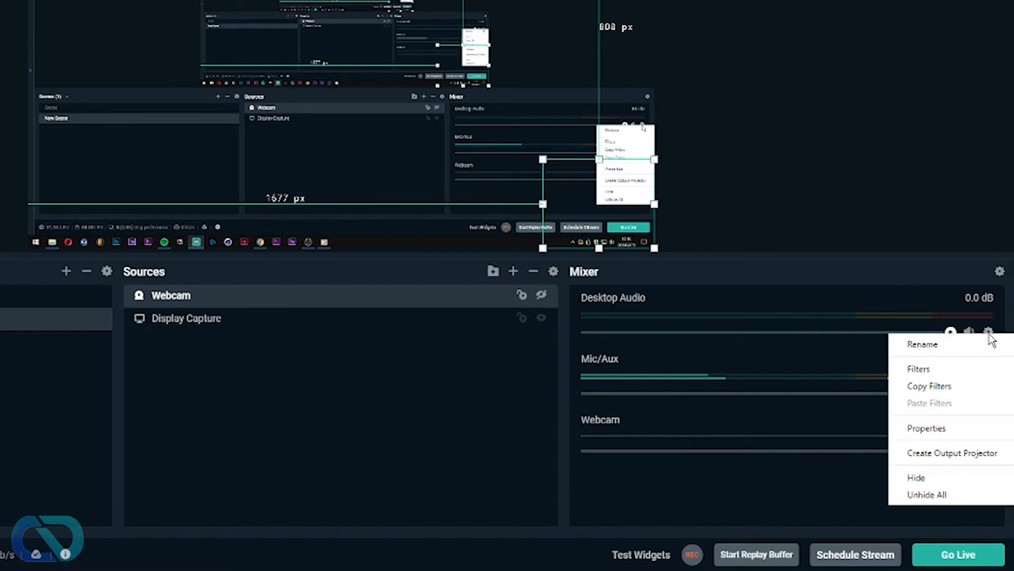
left_click(938, 428)
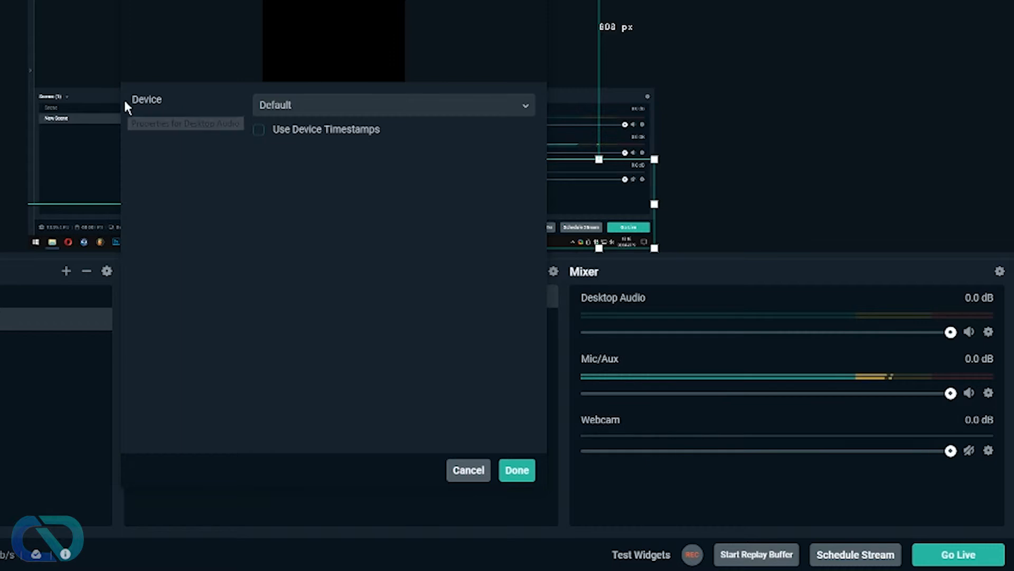
left_click(321, 107)
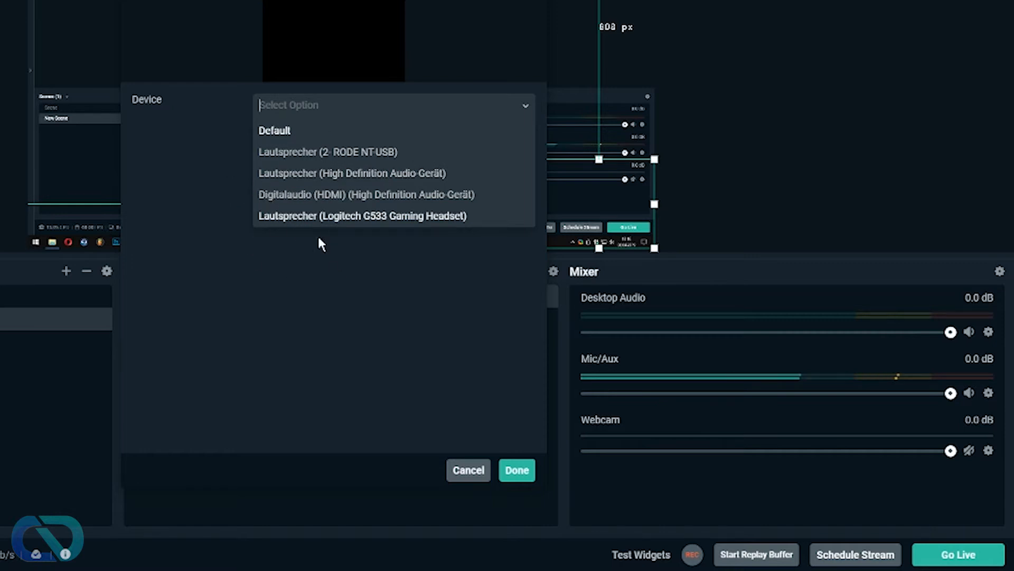
left_click(470, 470)
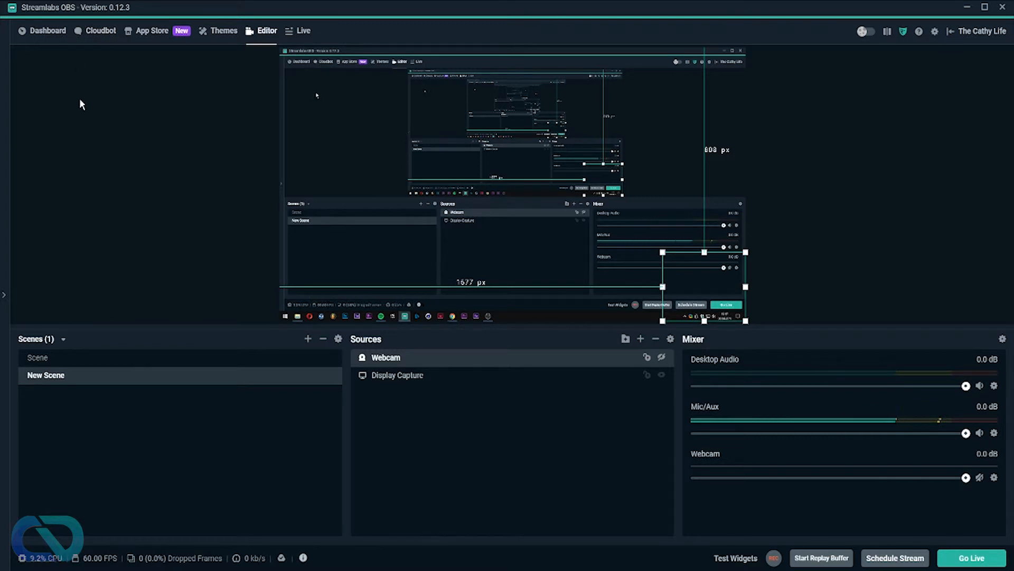
Look through the dashboard's donations page, the widget gallery and the merch page
left_click(44, 33)
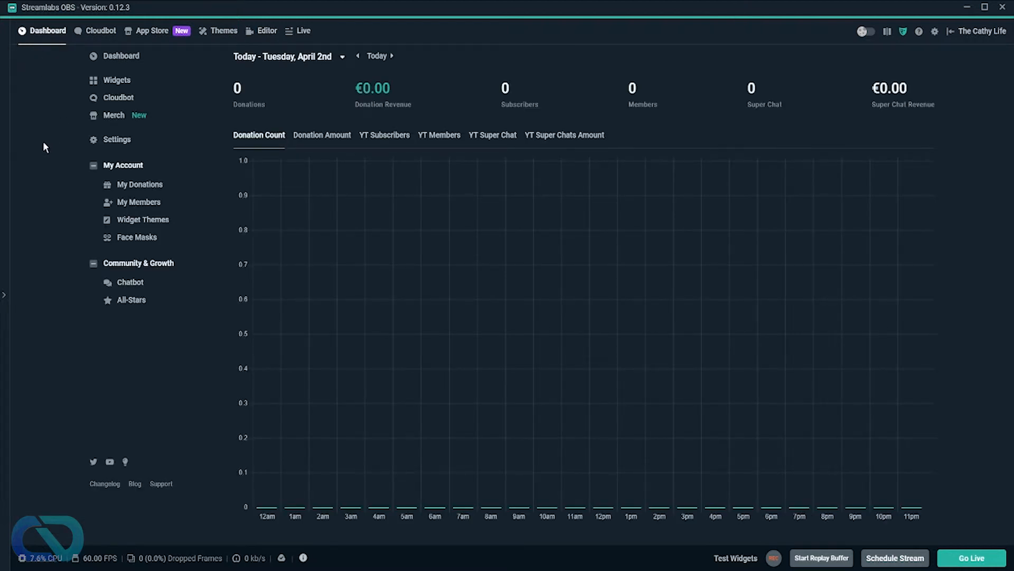
left_click(138, 186)
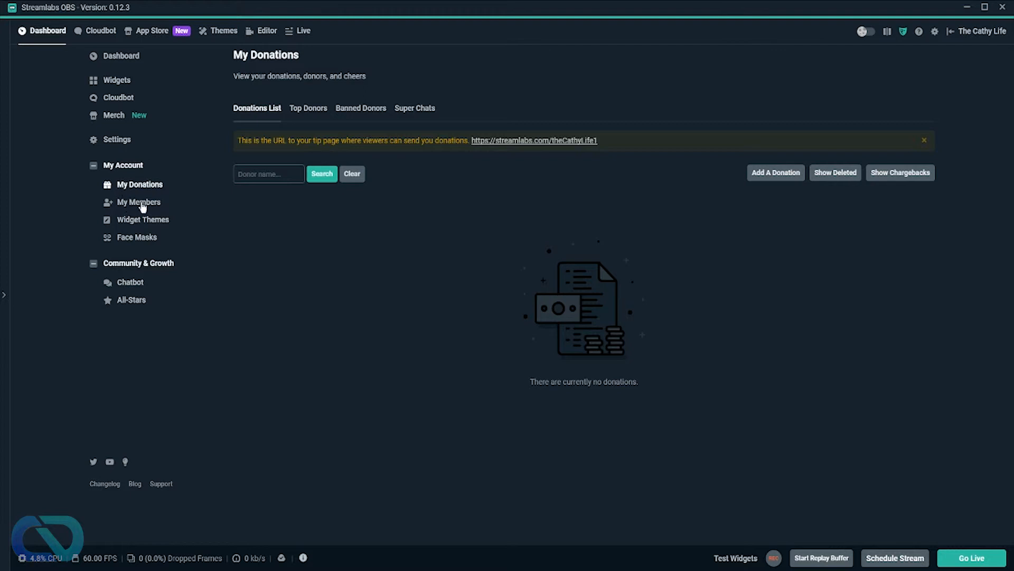
left_click(119, 82)
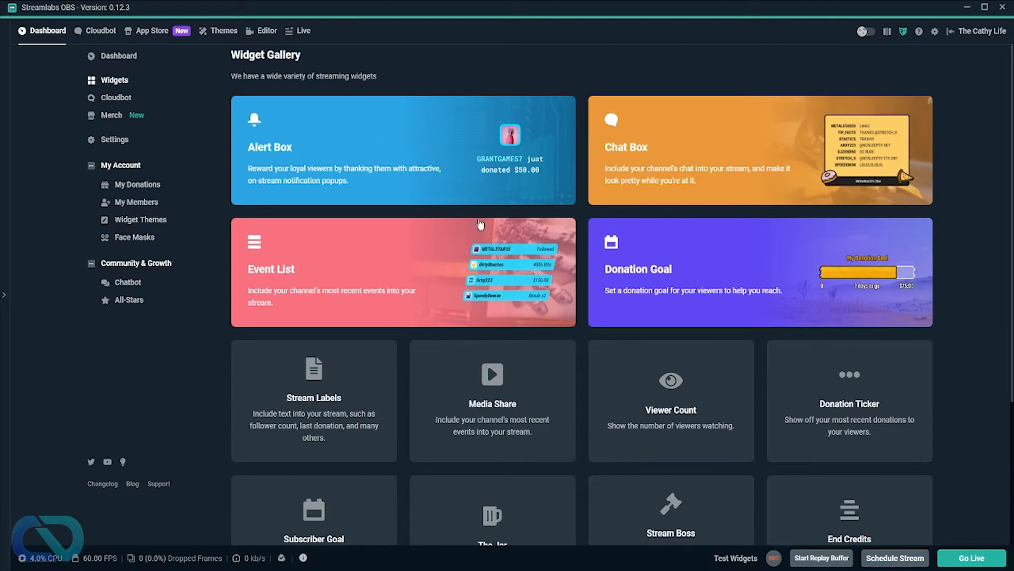
scroll(323, 296, "down", 4)
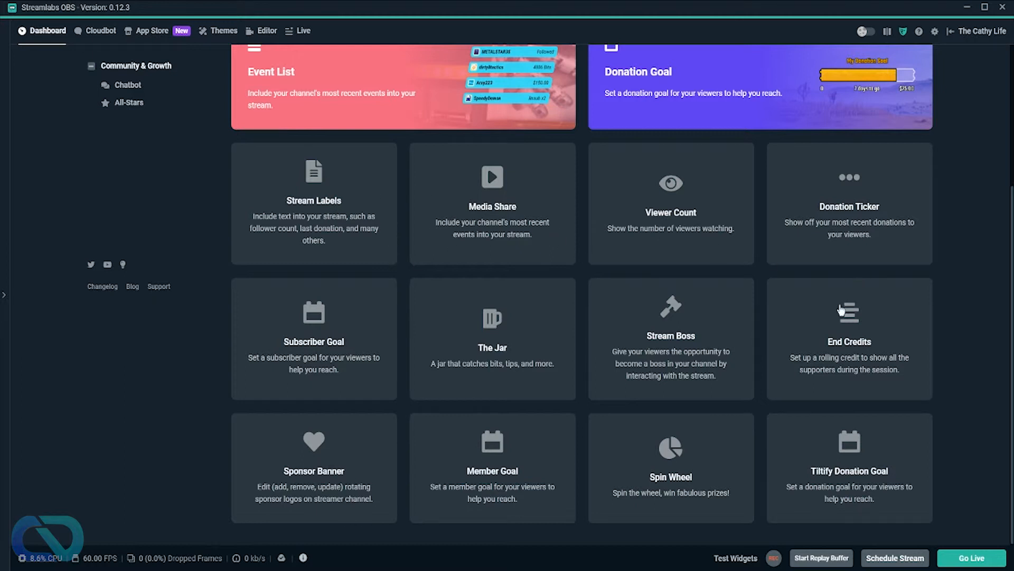
scroll(124, 101, "up", 4)
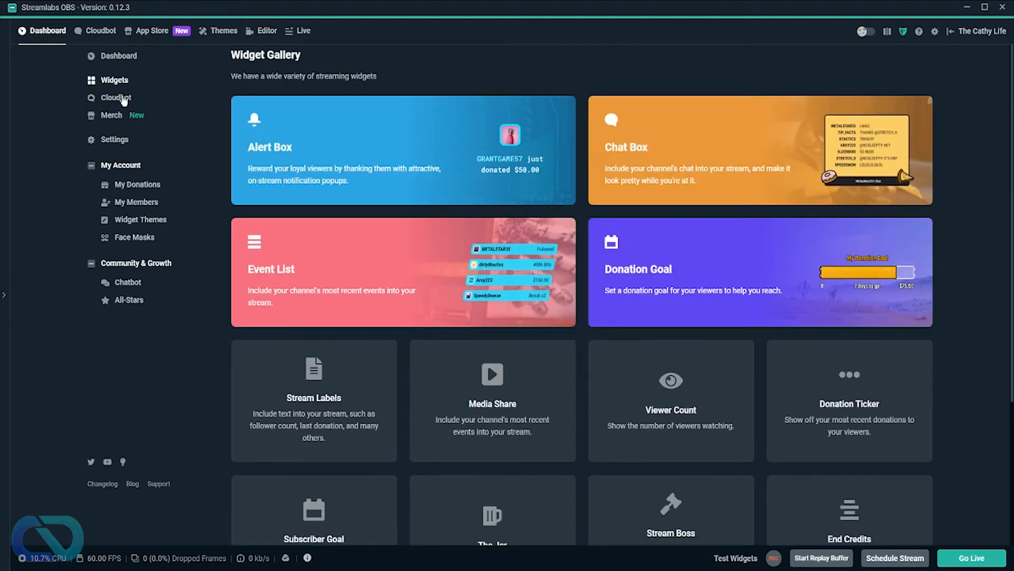
left_click(95, 117)
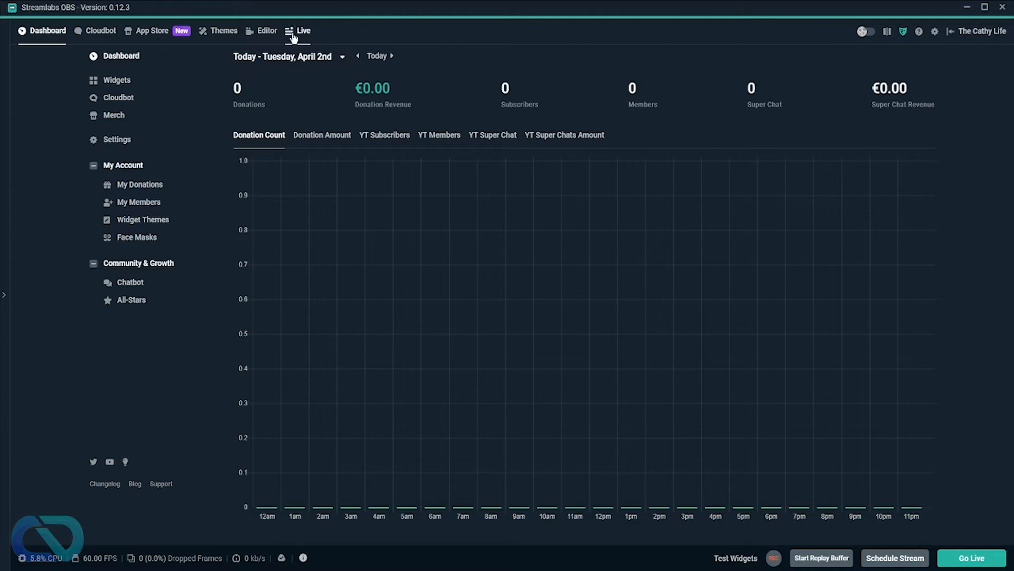
Return to the editor and add an Alert Box widget as a source in New Scene
left_click(264, 32)
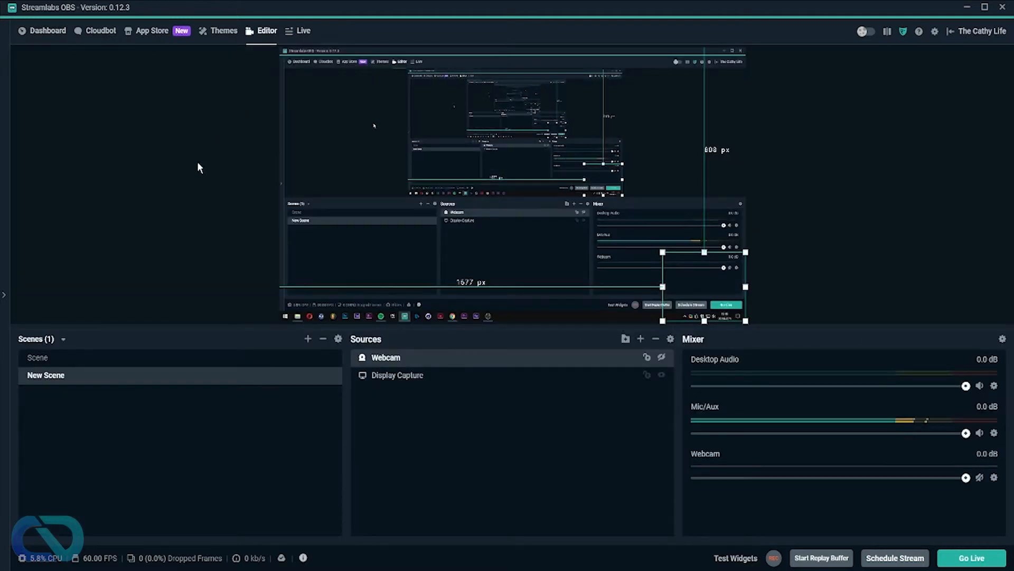
mouse_move(436, 346)
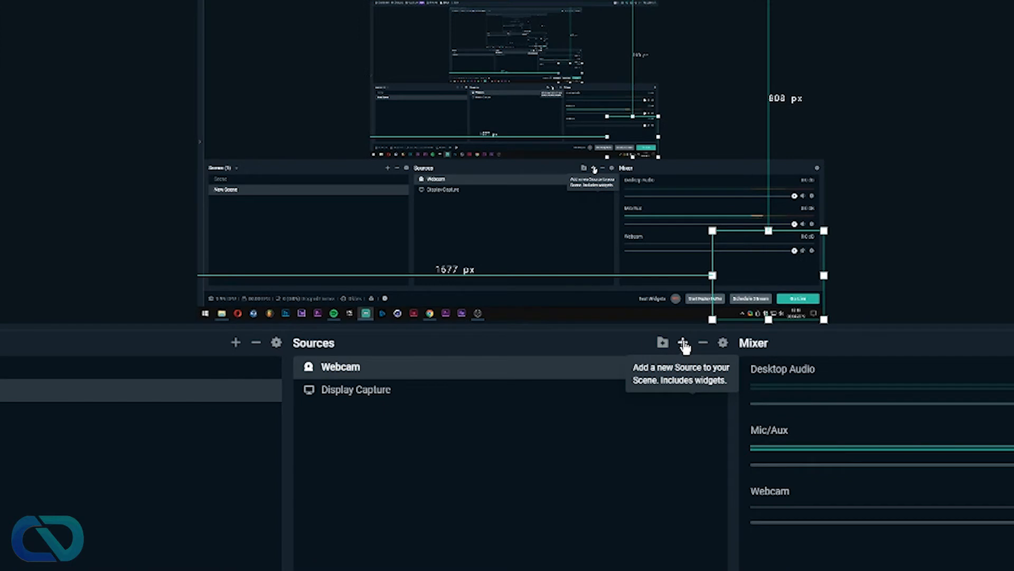
left_click(640, 338)
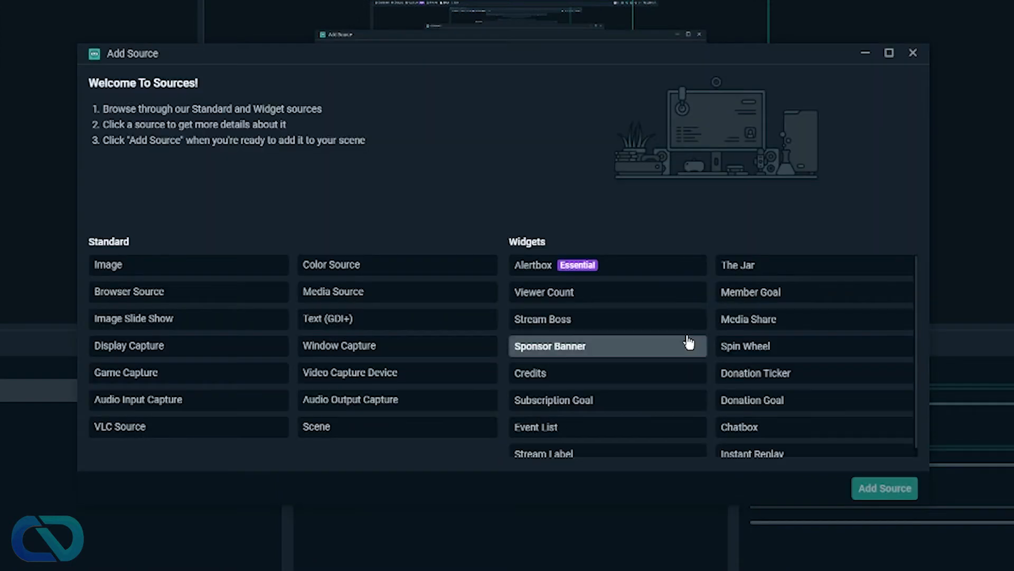
scroll(750, 384, "down", 1)
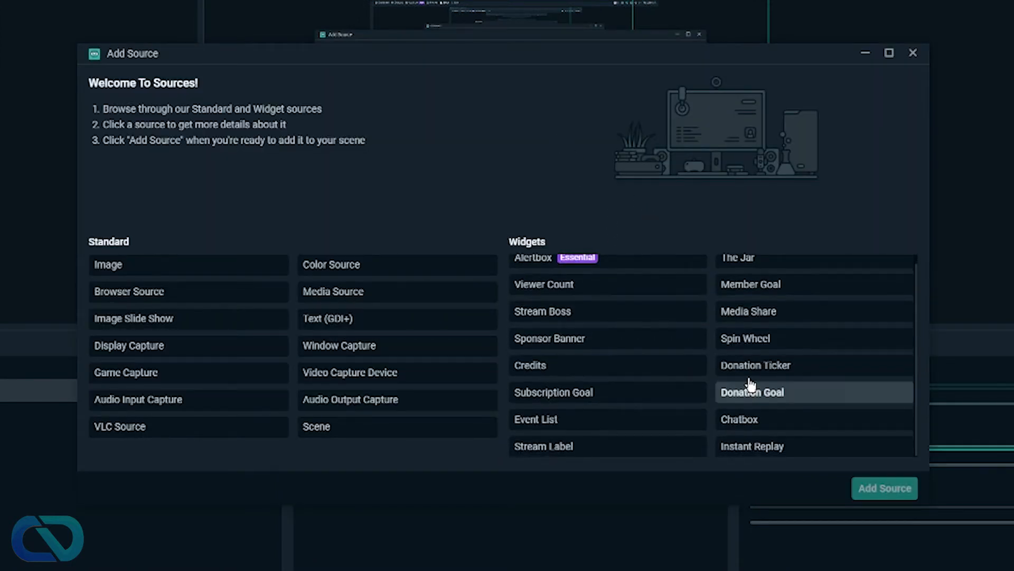
scroll(592, 317, "up", 1)
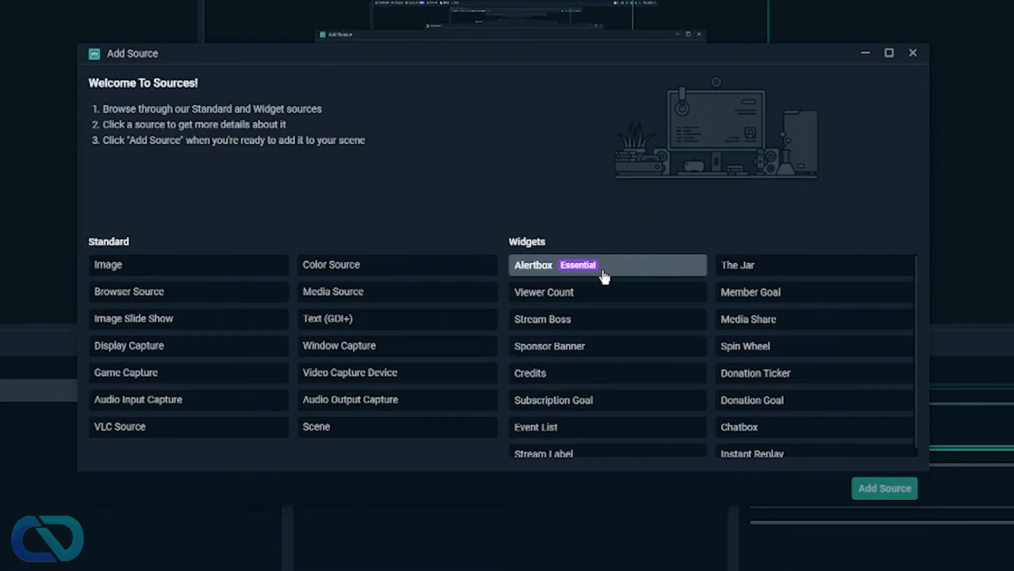
left_click(537, 276)
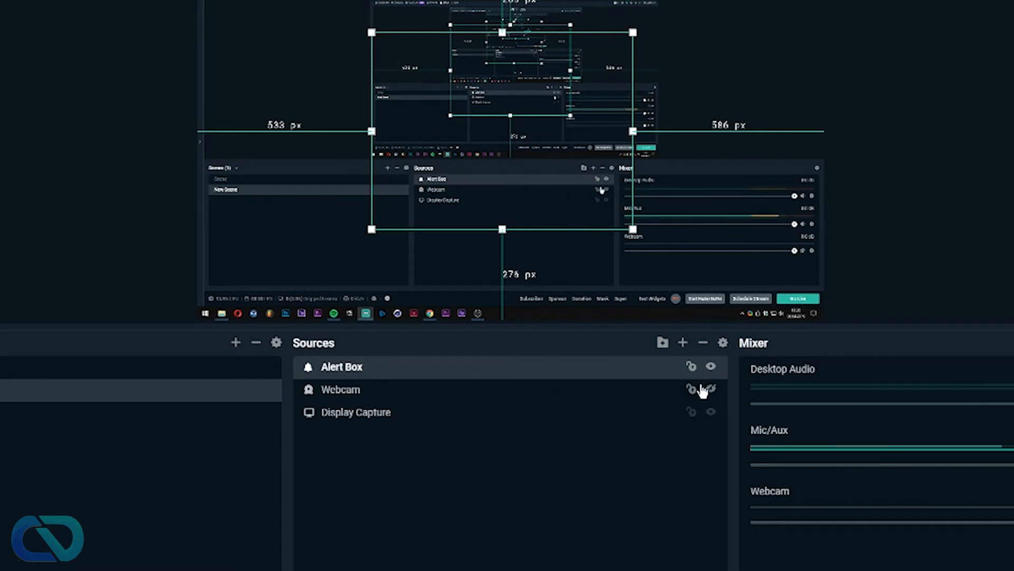
Look through the widget and standard source types, including Stream Label and Browser Source, without adding one
left_click(682, 342)
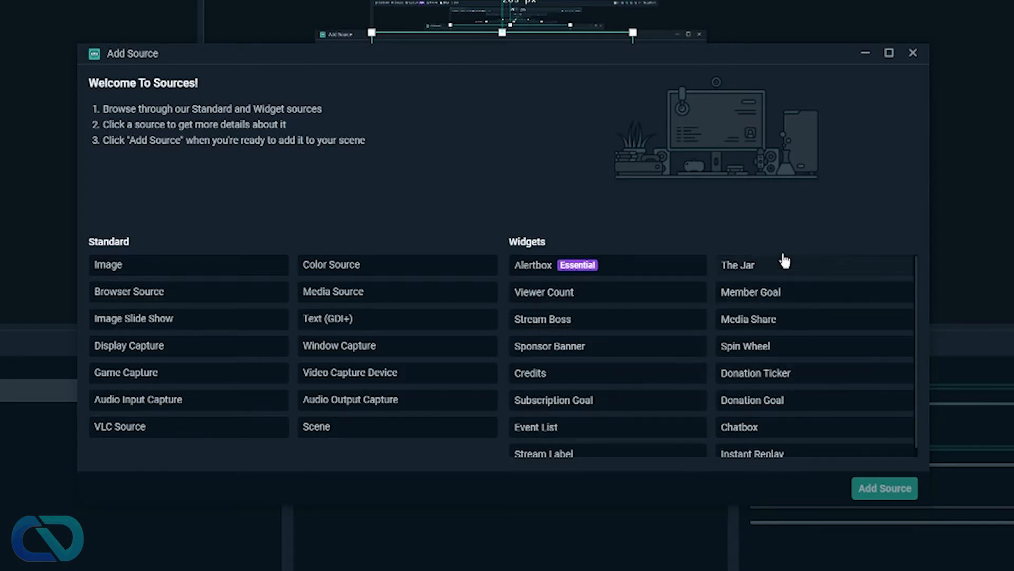
scroll(682, 312, "down", 1)
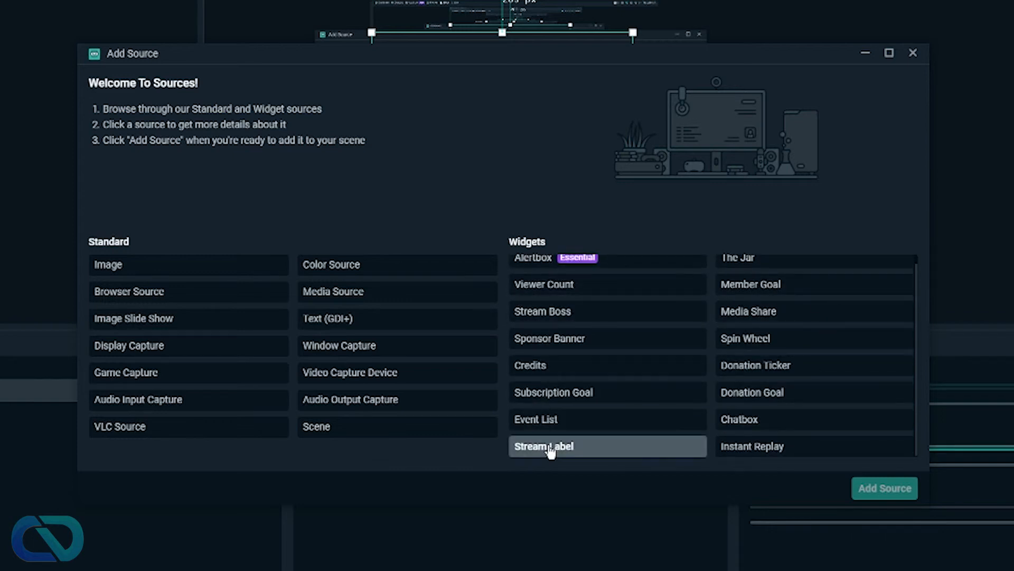
left_click(654, 447)
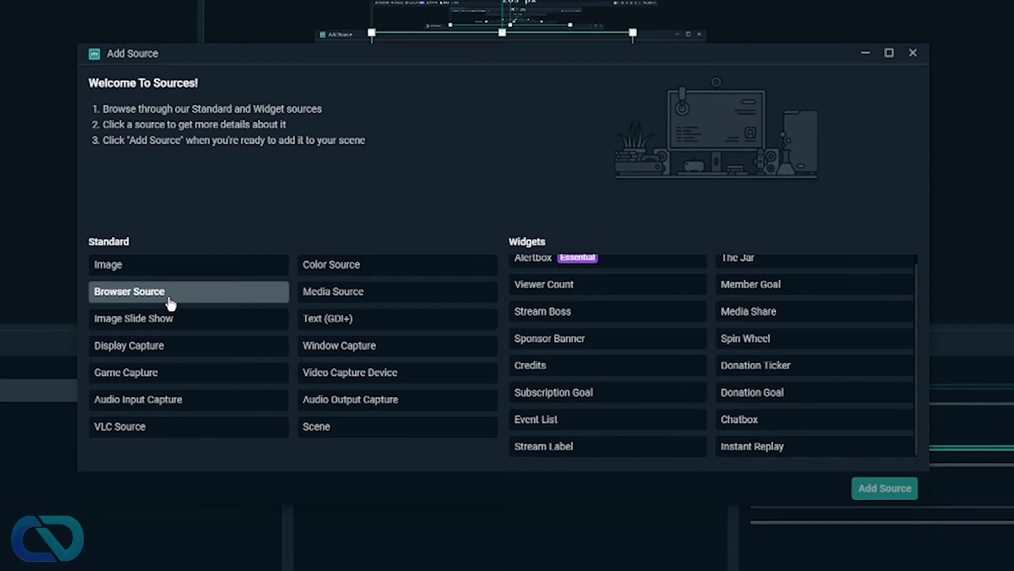
left_click(158, 298)
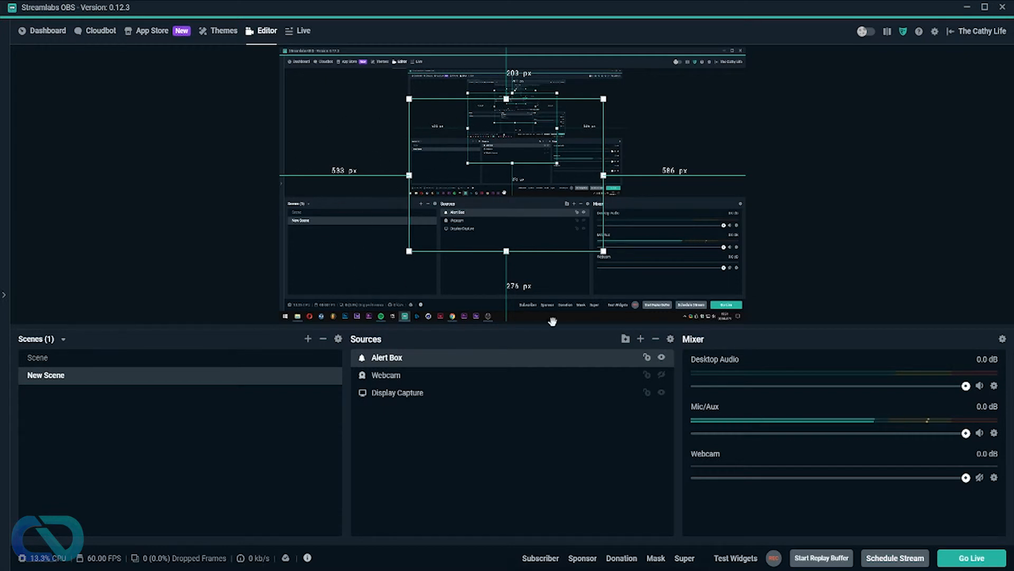
Make the Webcam source visible and move it to the lower-left corner of the display capture in the preview
left_click(662, 375)
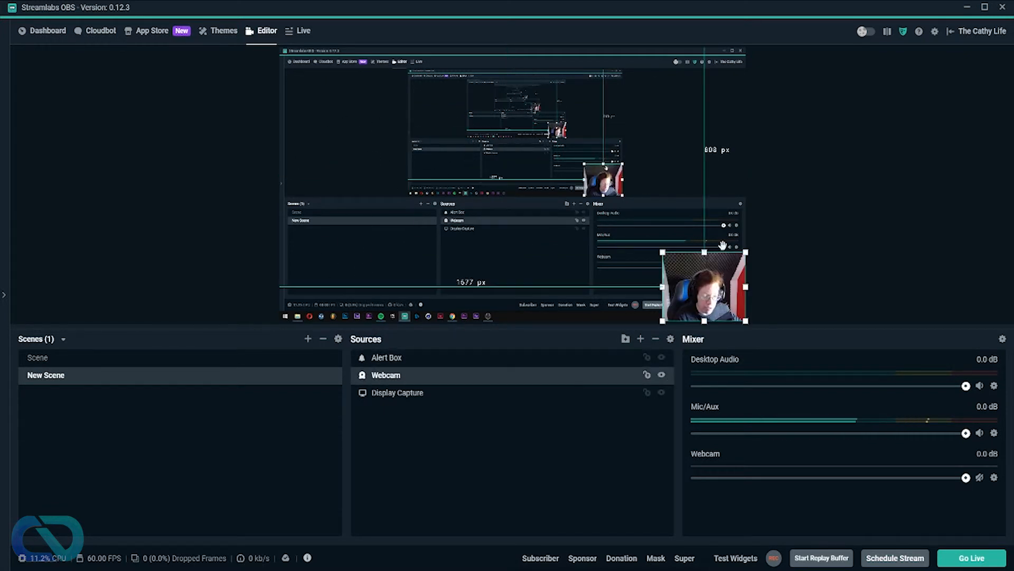
left_click_drag(702, 285, 321, 282)
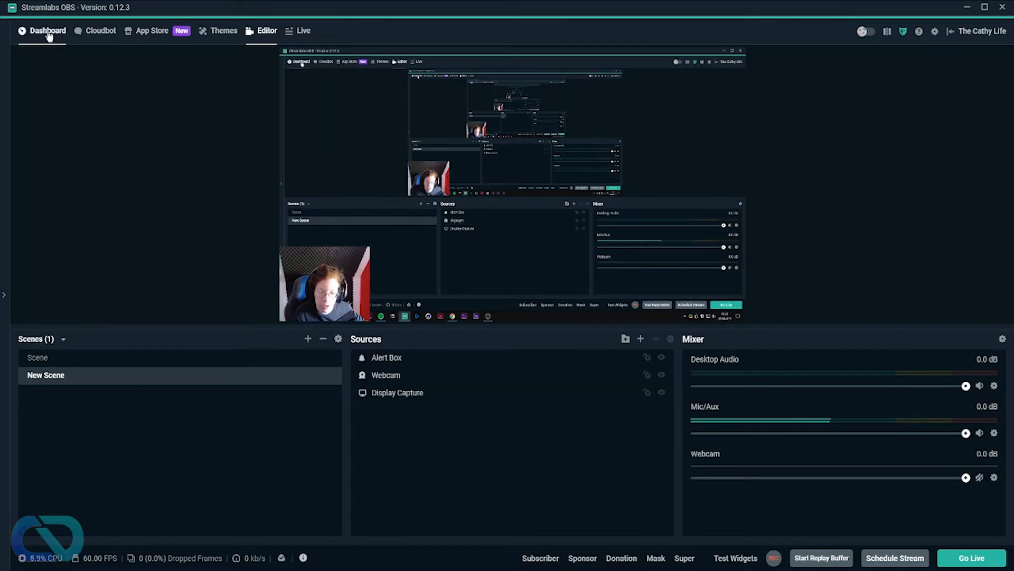
Open the Event List widget's settings from the dashboard's widget gallery and dismiss the introduction
left_click(49, 35)
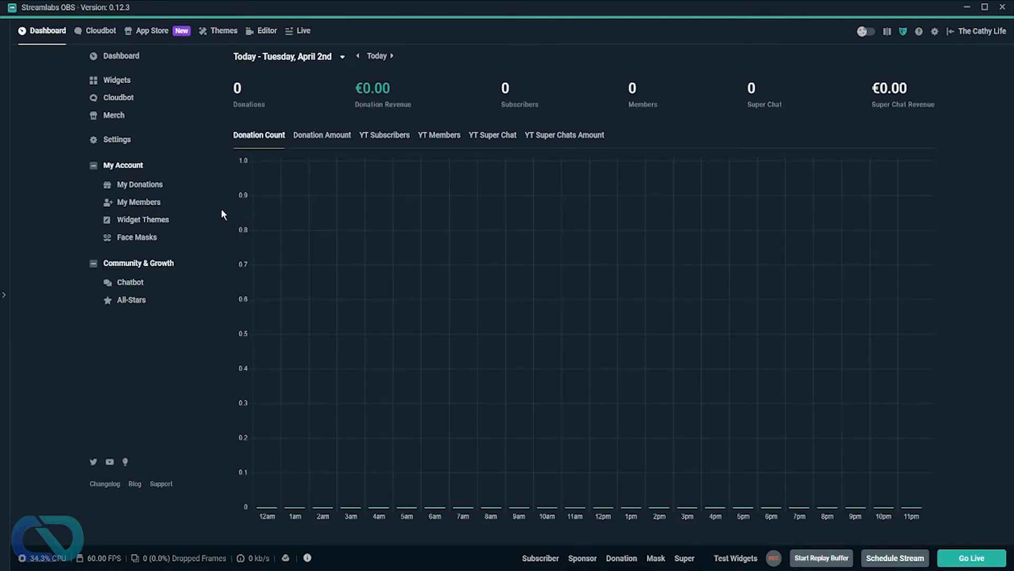
left_click(117, 80)
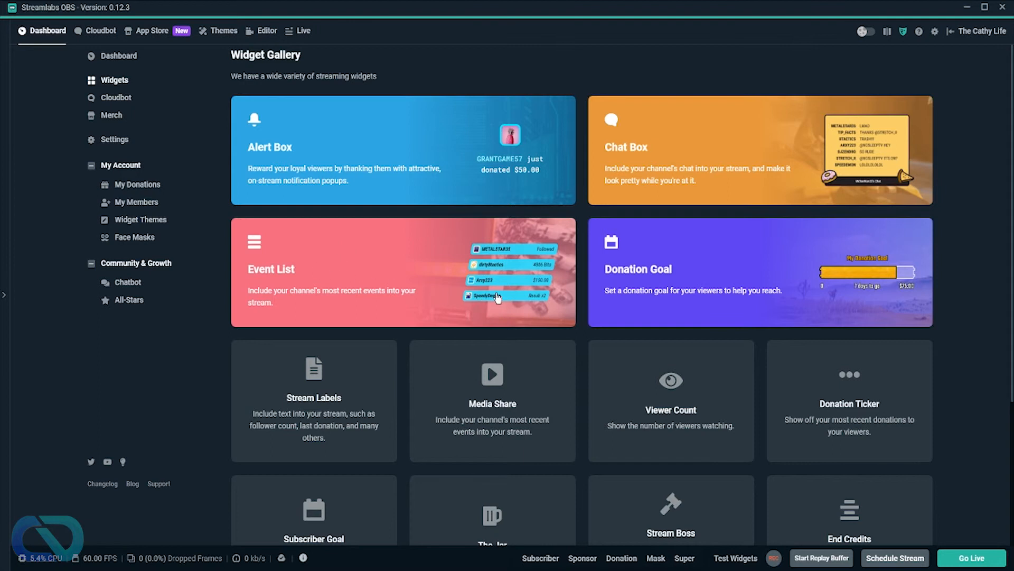
left_click(282, 255)
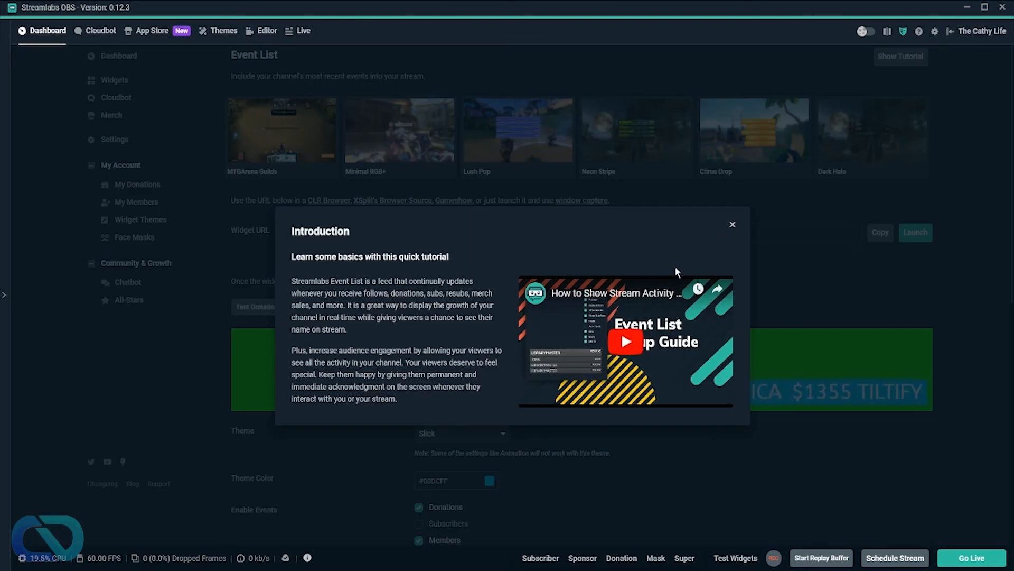
left_click(731, 224)
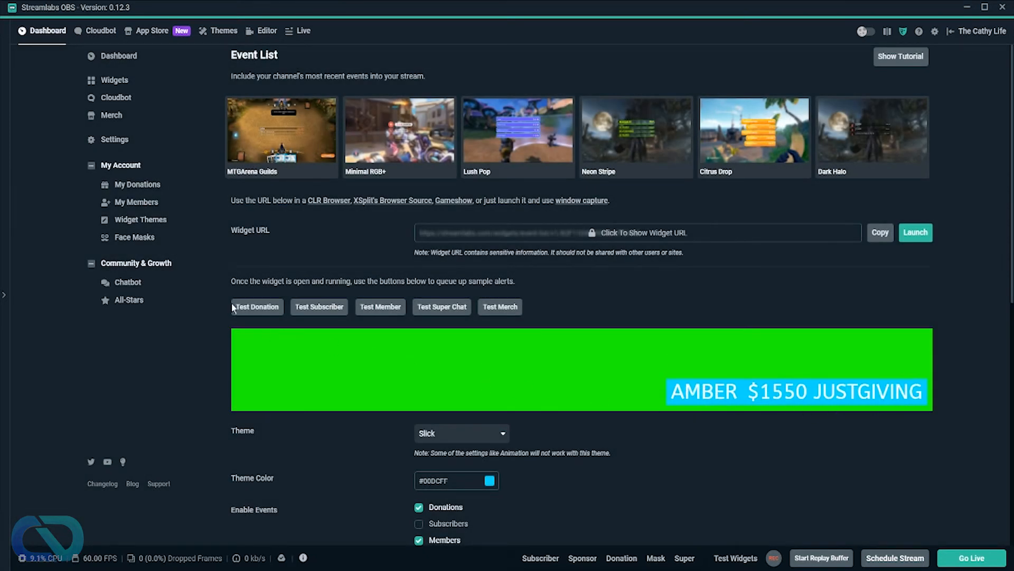
Enable only Donations and Subscribers as Event List events and set Max Events to 3
scroll(560, 434, "down", 5)
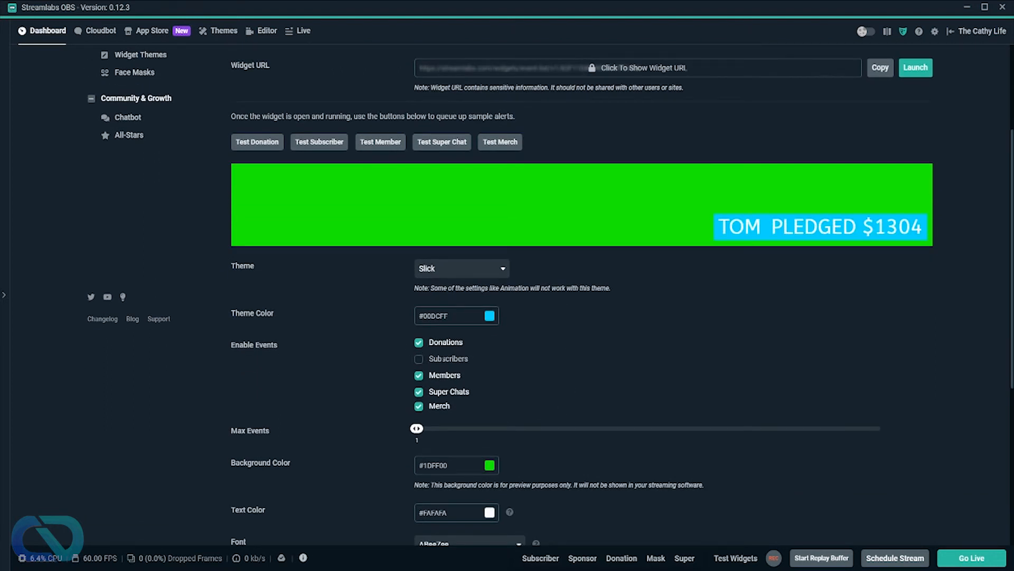
left_click(419, 360)
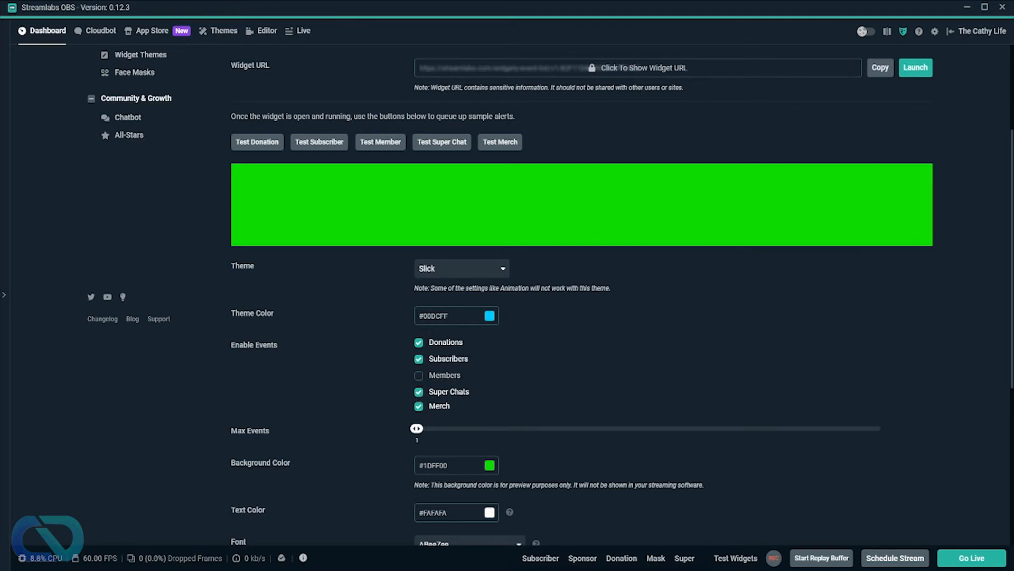
left_click(419, 392)
left_click(419, 406)
left_click_drag(414, 428, 520, 432)
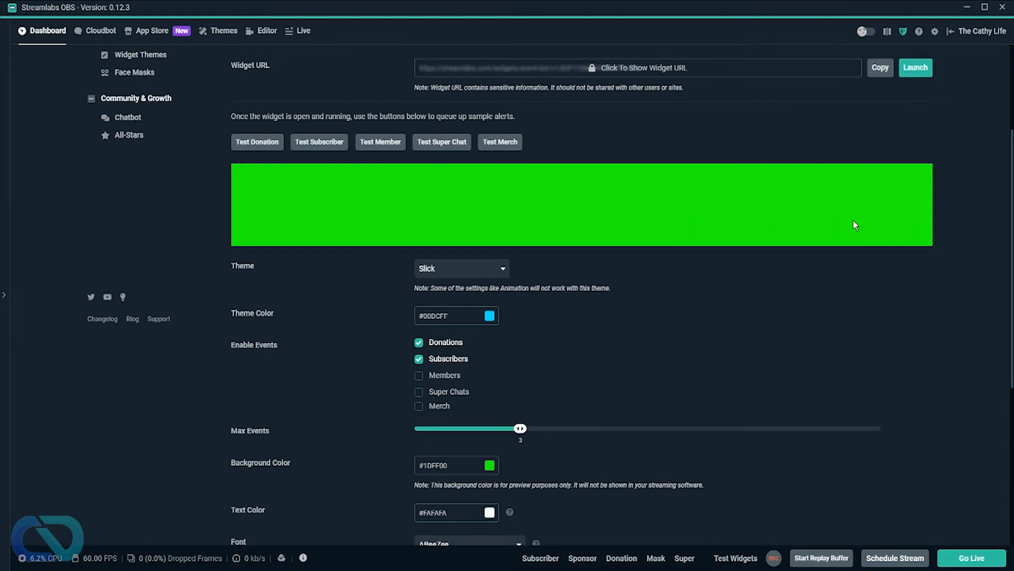
Review the Event List's remaining color, font, animation and fade time settings and return to the widget URL
scroll(660, 385, "down", 1)
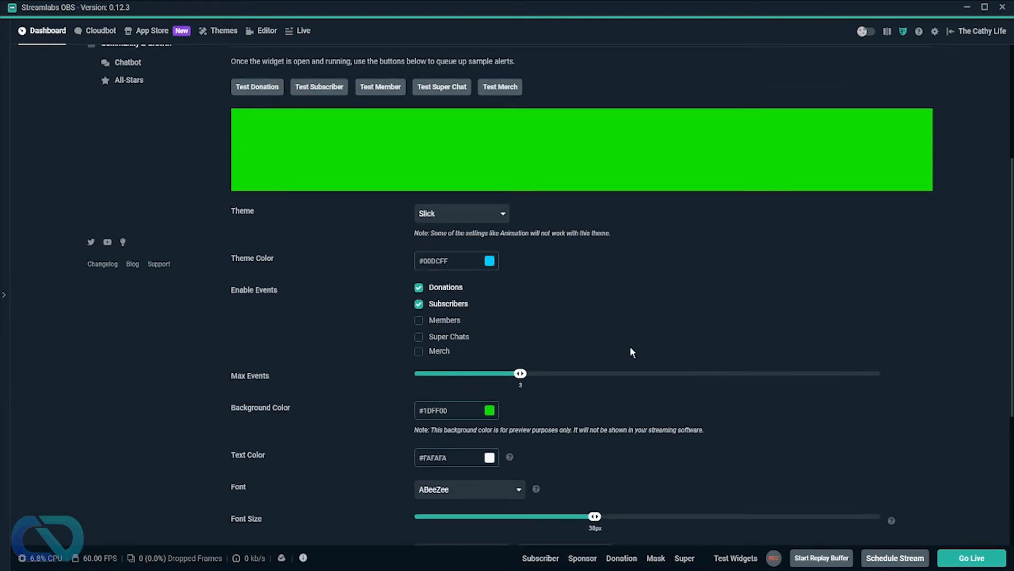
scroll(442, 240, "down", 2)
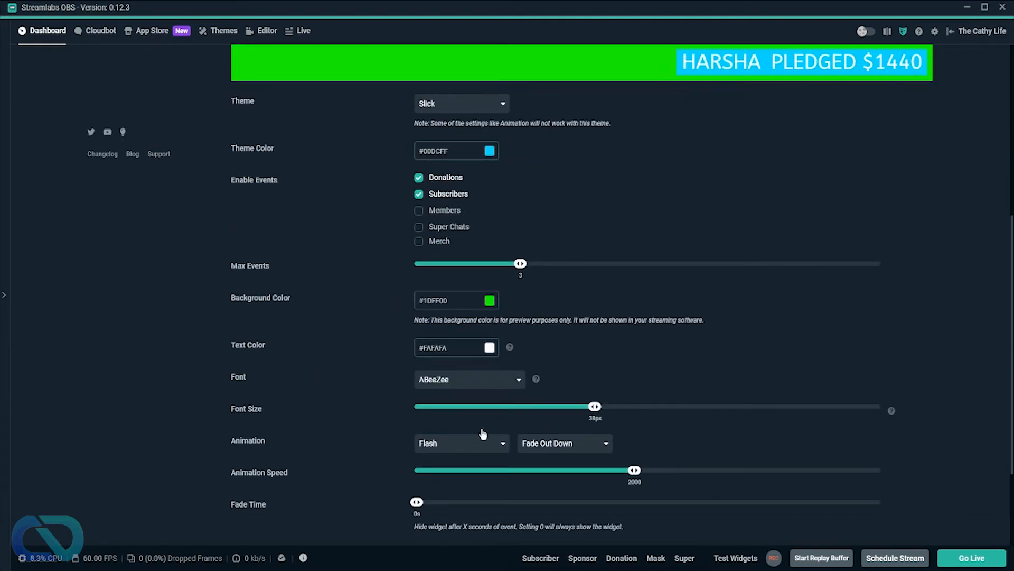
scroll(349, 398, "down", 3)
scroll(355, 395, "up", 8)
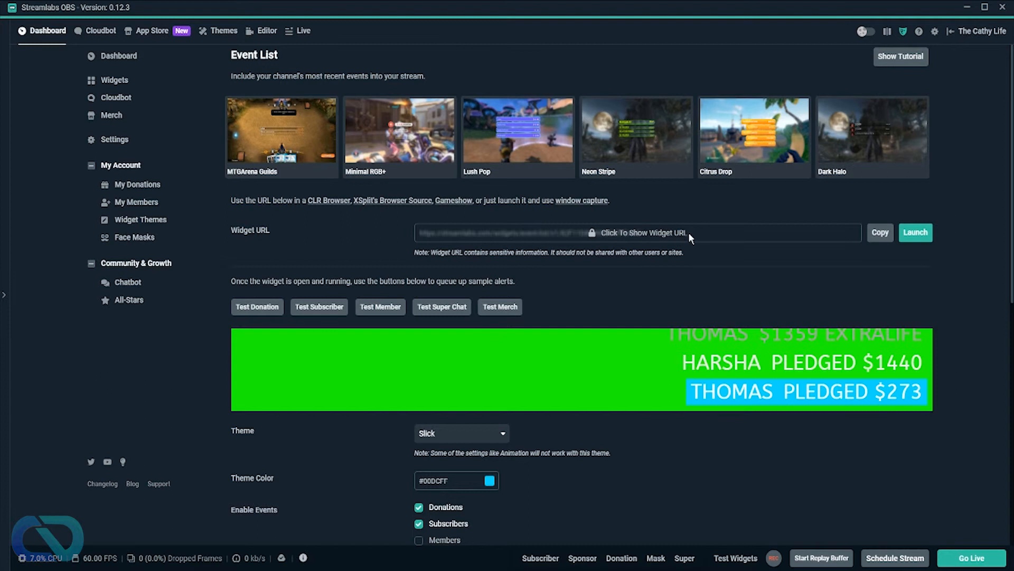
Copy the Event List widget URL and add a new Browser Source named "events" to the scene
left_click(881, 234)
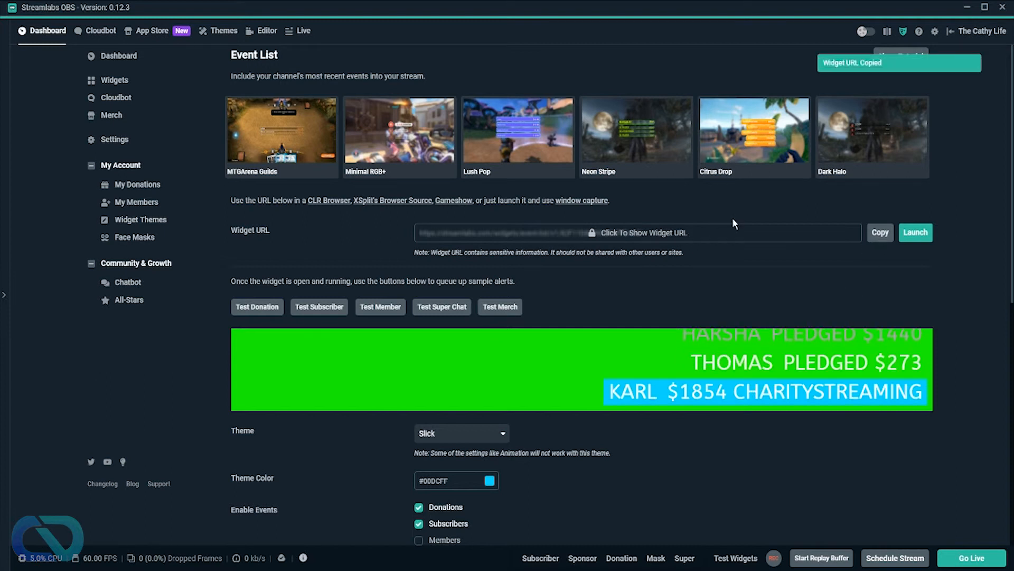
left_click(266, 30)
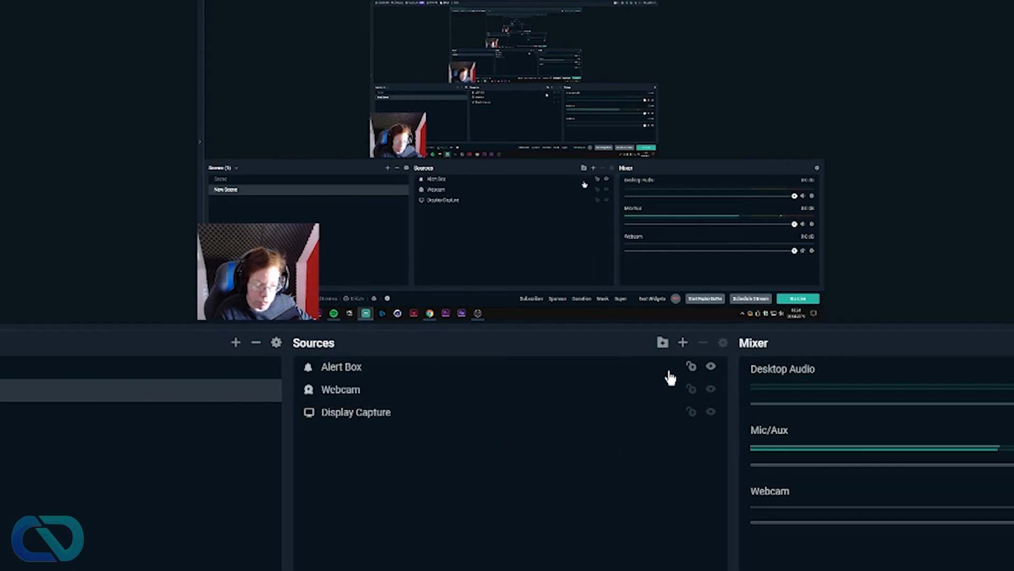
left_click(682, 343)
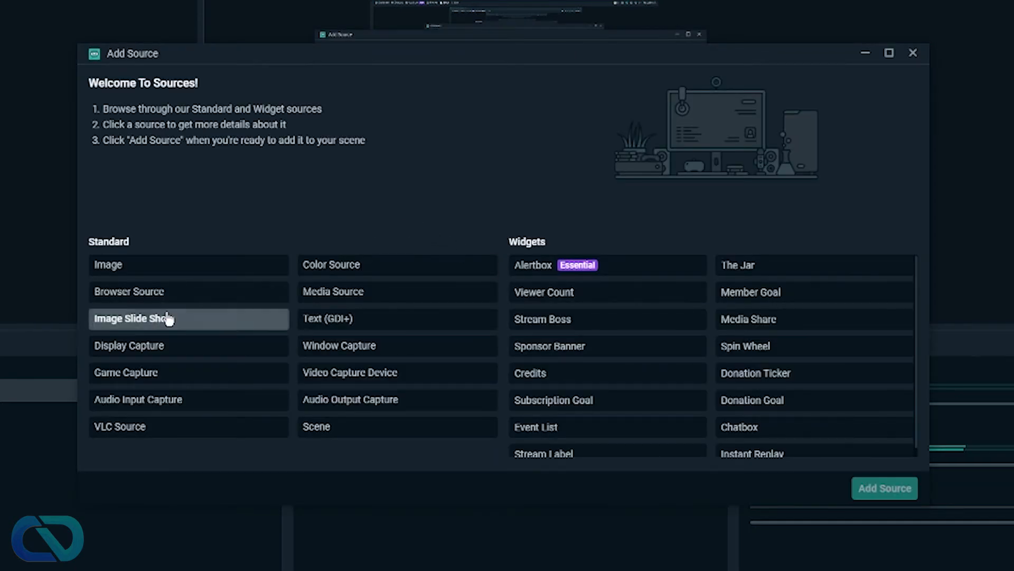
left_click(130, 297)
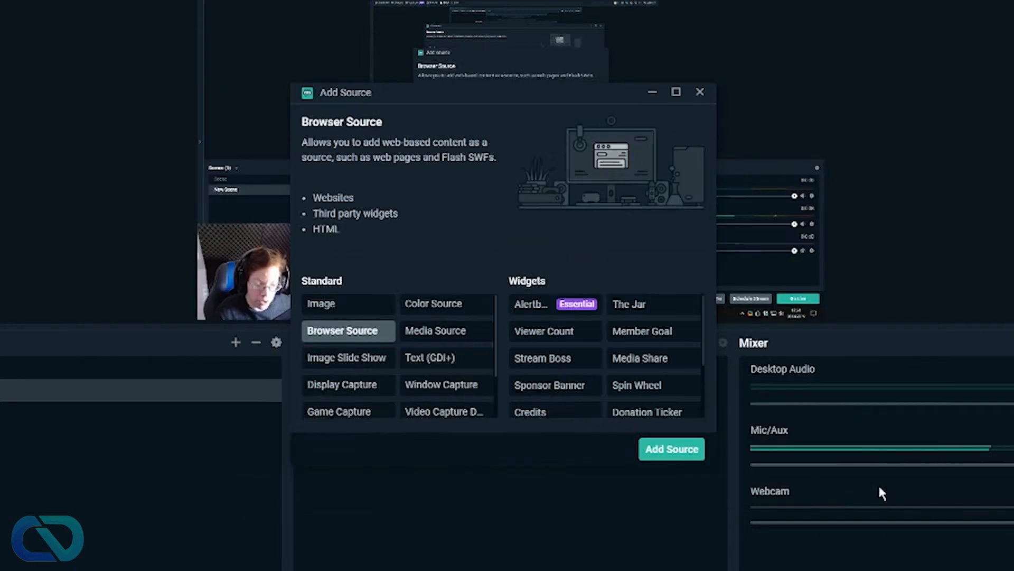
left_click(884, 488)
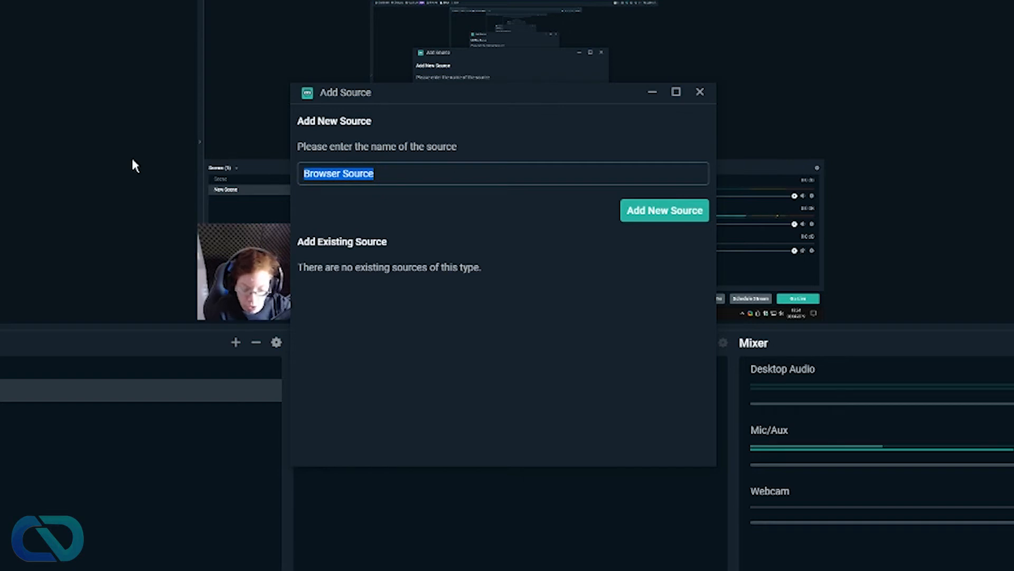
type("events")
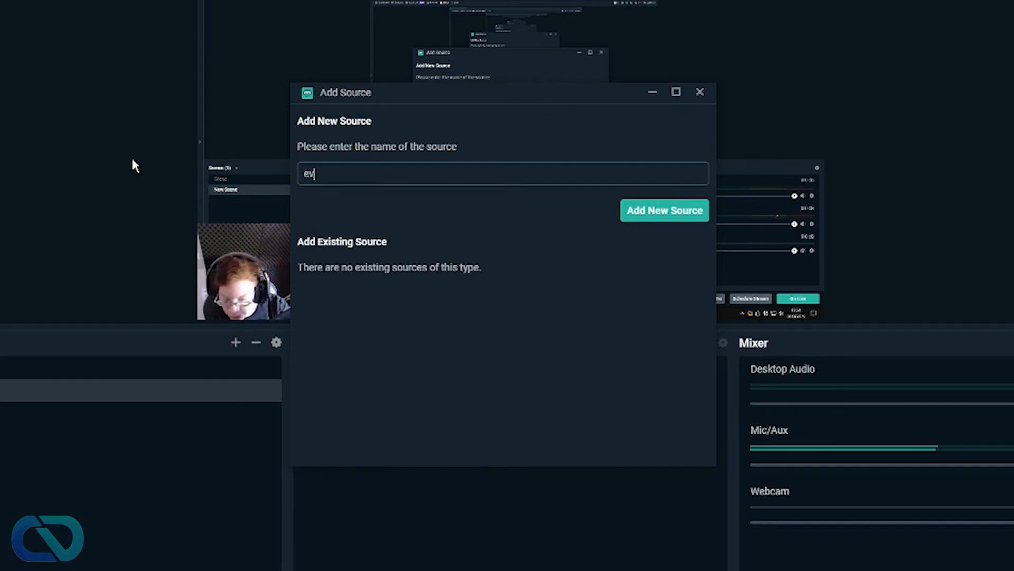
left_click(658, 214)
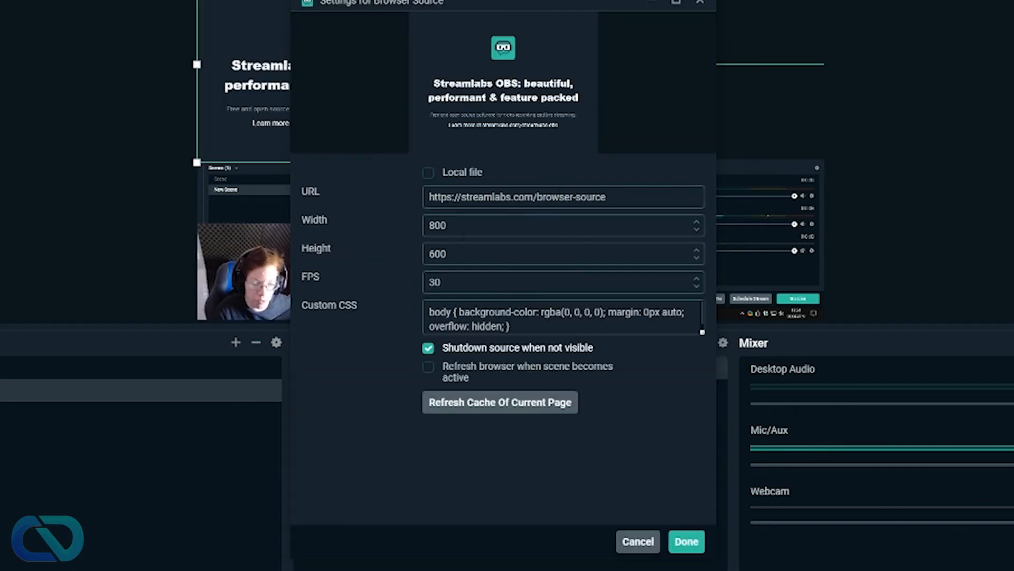
Replace the events browser source's URL with the copied Event List widget URL and save the source settings
triple_click(545, 198)
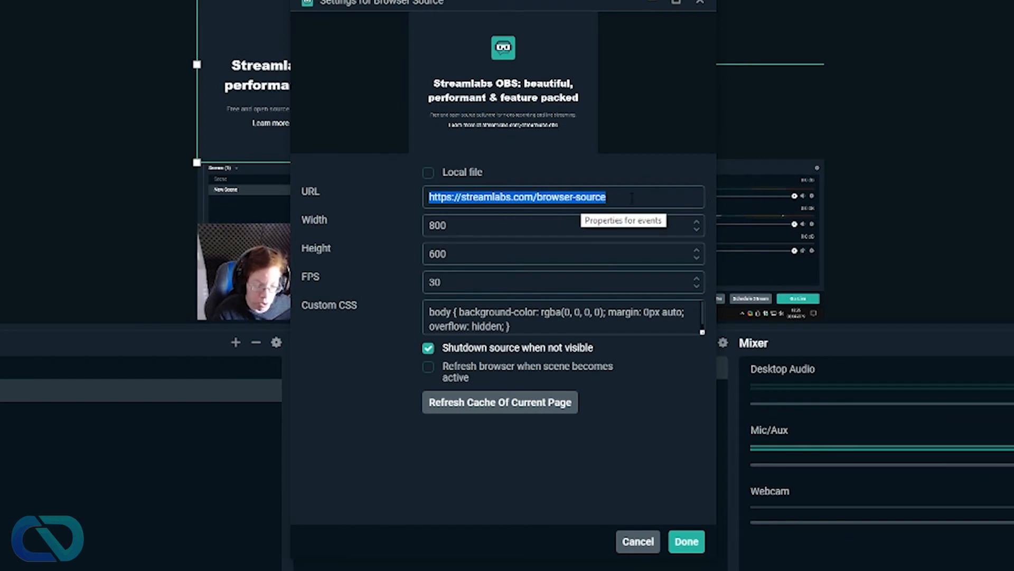
key("ctrl+v")
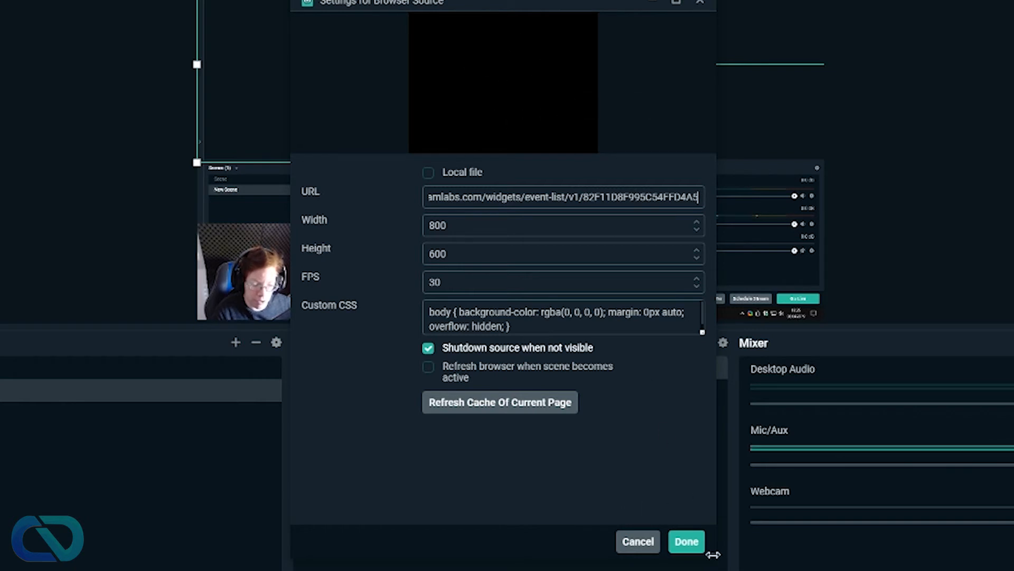
left_click(692, 541)
Trigger a test donation and move the events source so its event entry sits directly above the webcam in the preview
left_click_drag(342, 92, 339, 141)
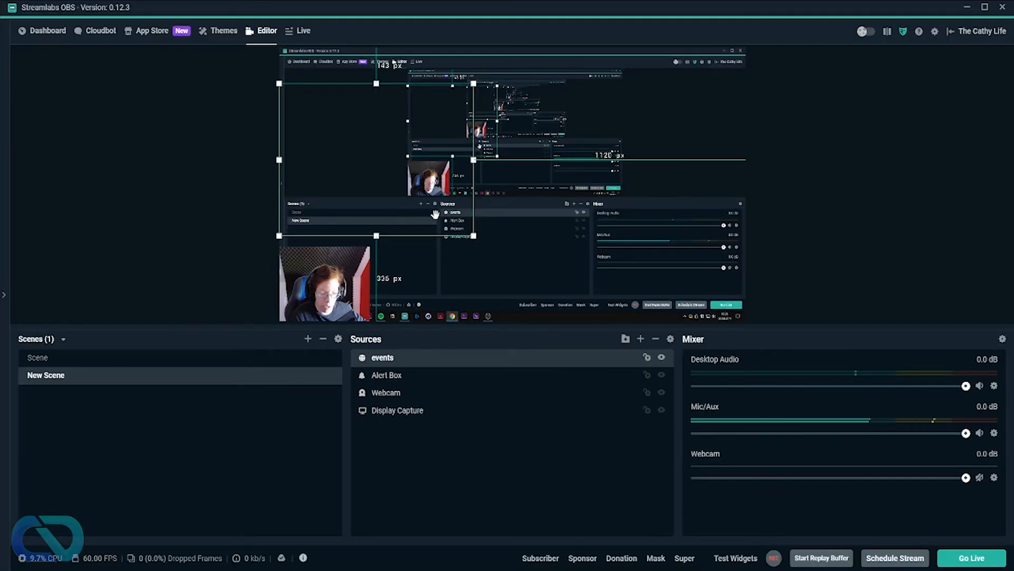
left_click(658, 555)
left_click(628, 236)
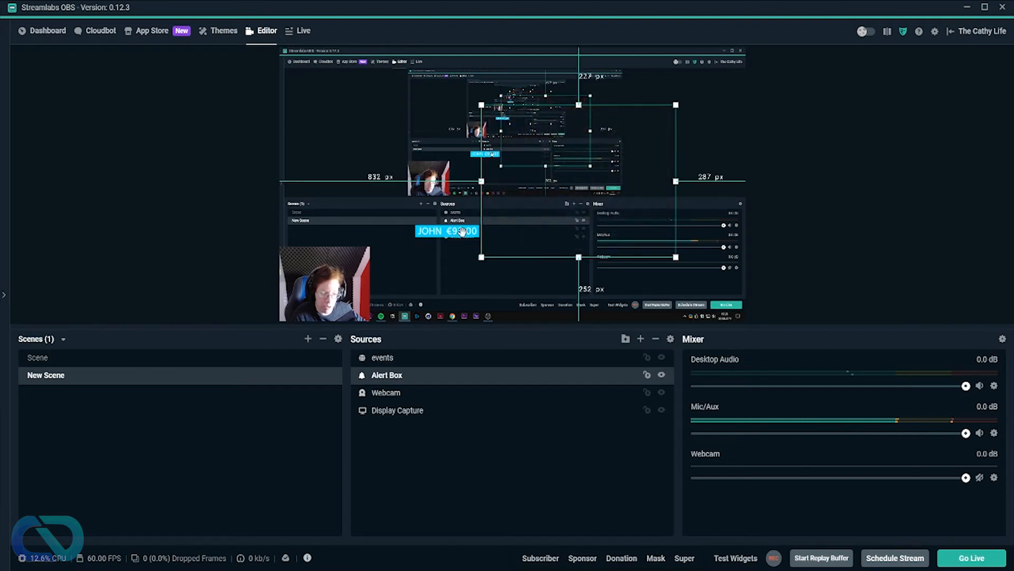
left_click(455, 227)
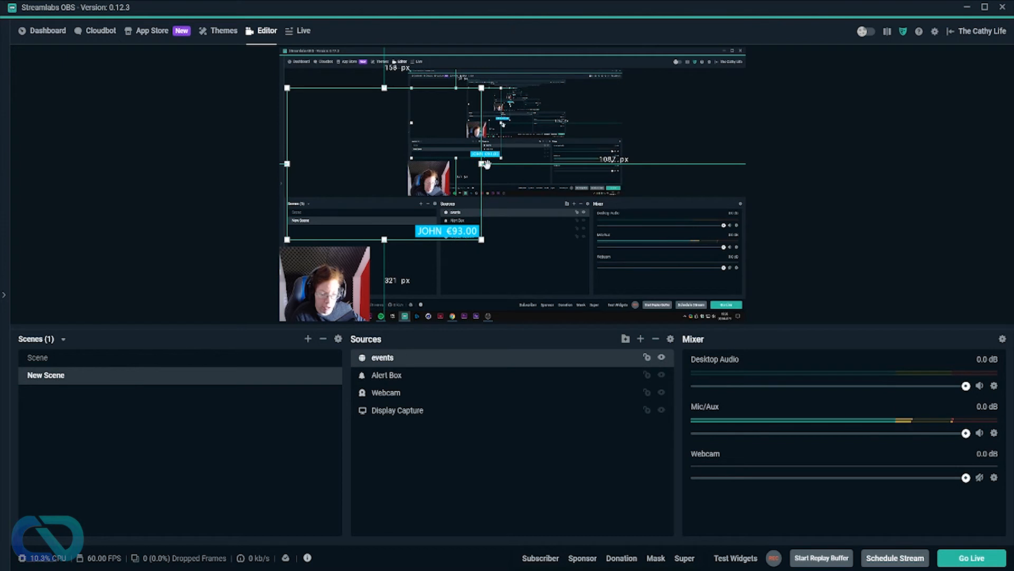
mouse_move(482, 163)
left_mouse_down()
mouse_move(439, 158)
mouse_move(485, 163)
left_mouse_up()
left_click_drag(417, 186, 310, 186)
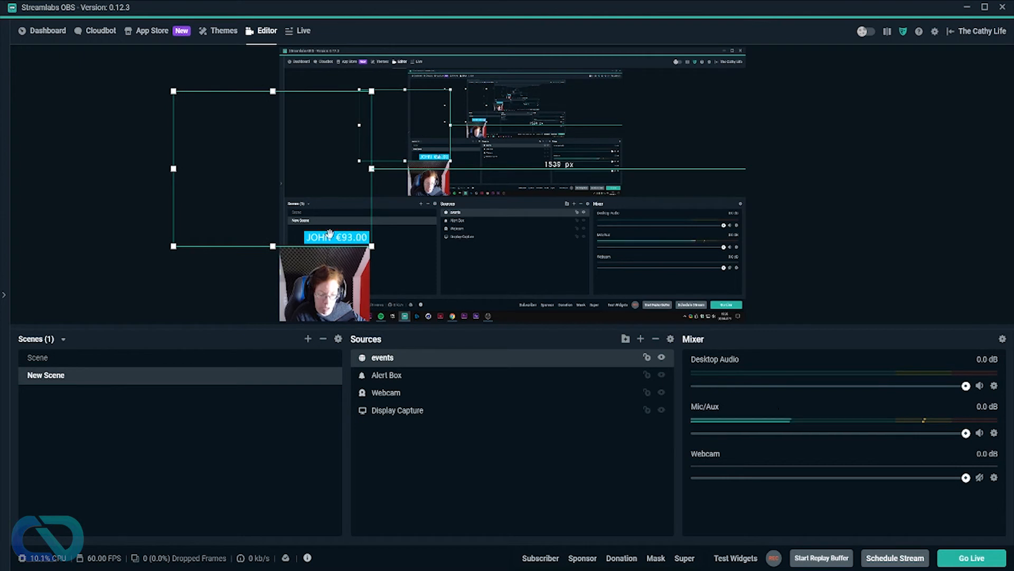
Browse the scene themes and their filter categories and open the Mad Shock by VBI theme
left_click(224, 33)
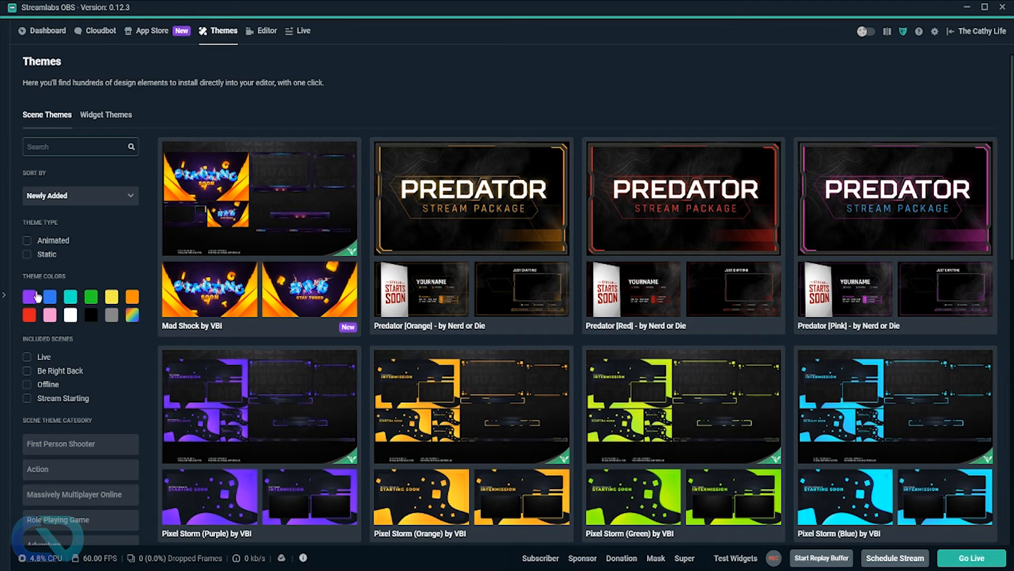
scroll(120, 313, "down", 3)
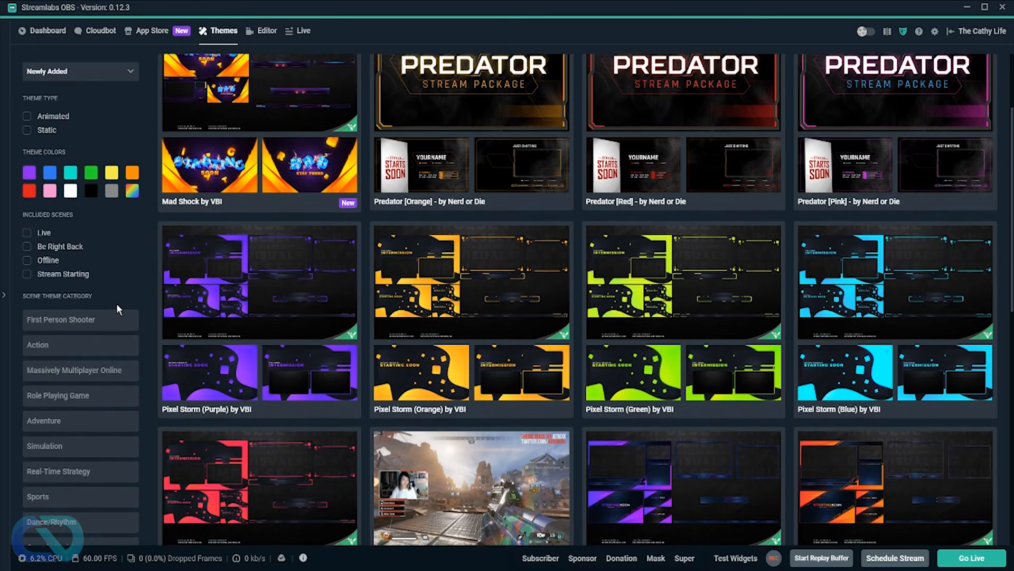
scroll(79, 401, "down", 4)
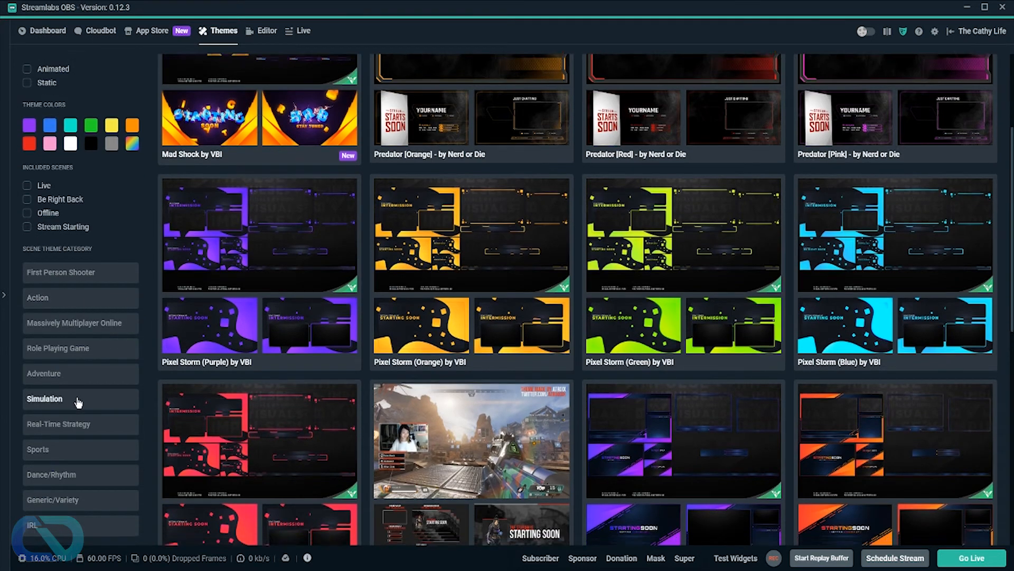
scroll(102, 252, "up", 4)
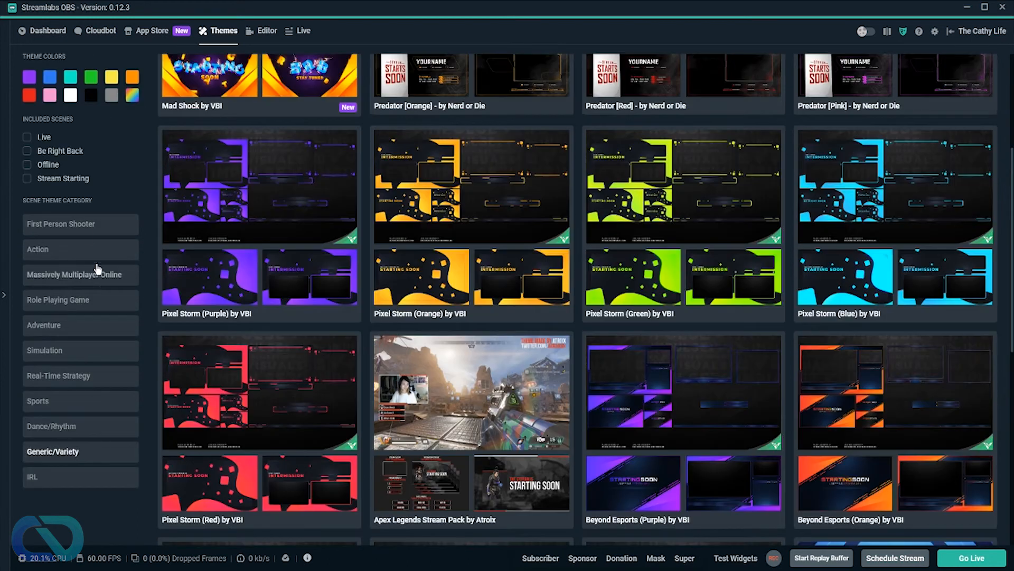
scroll(86, 238, "up", 4)
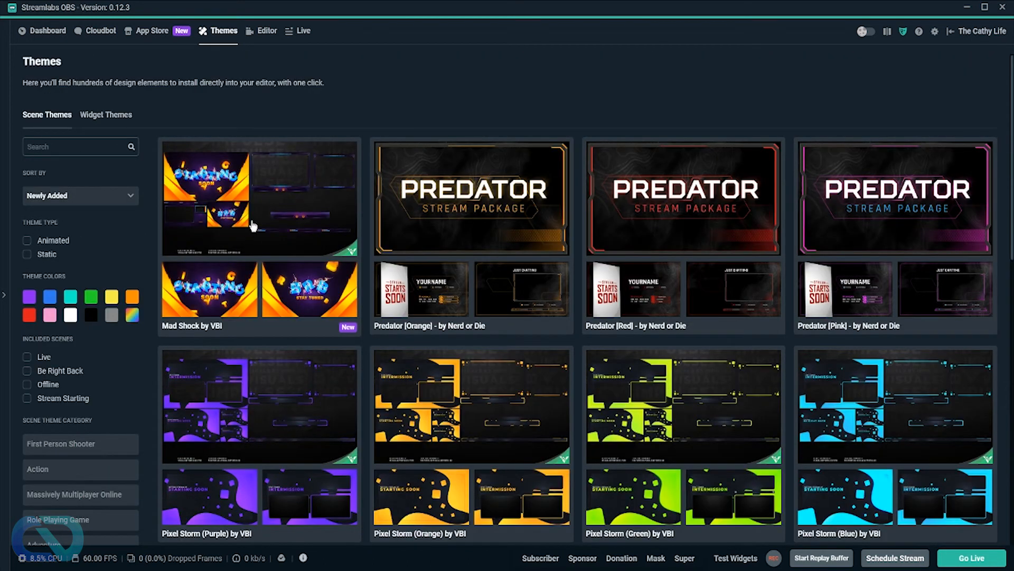
left_click(253, 226)
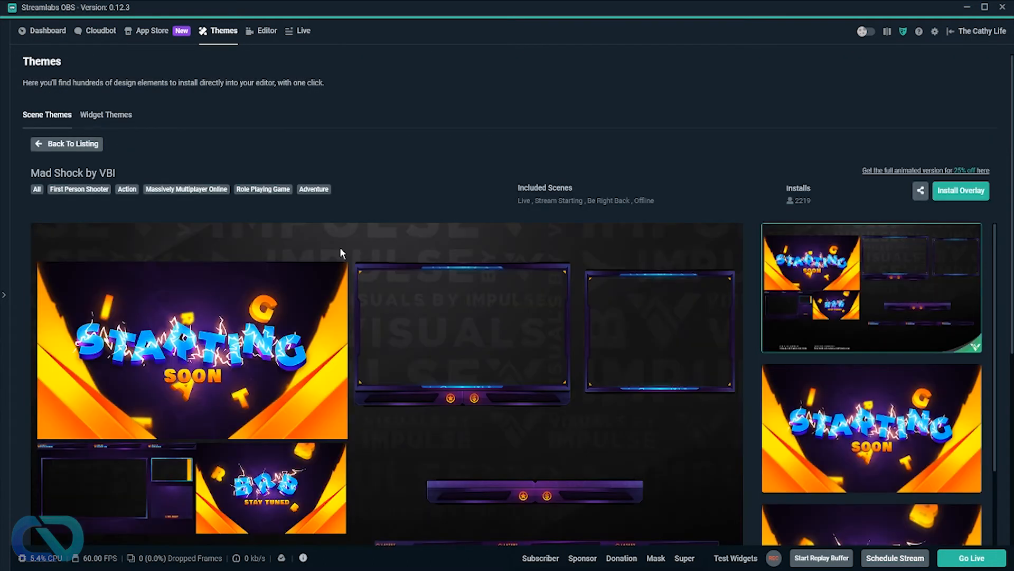
Preview the Mad Shock theme's Starting Soon and BRB images and install the overlay
scroll(341, 246, "down", 2)
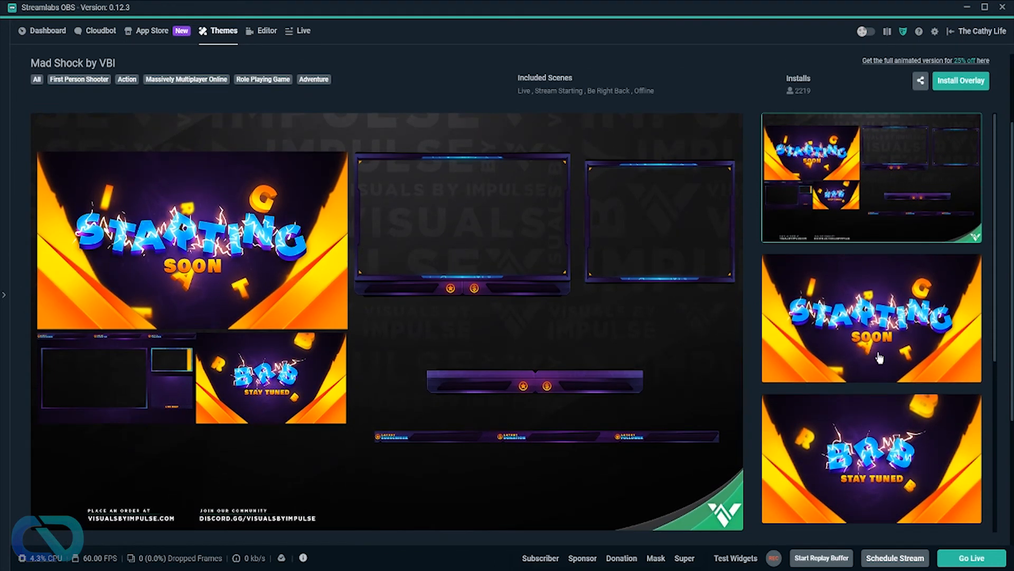
left_click(876, 315)
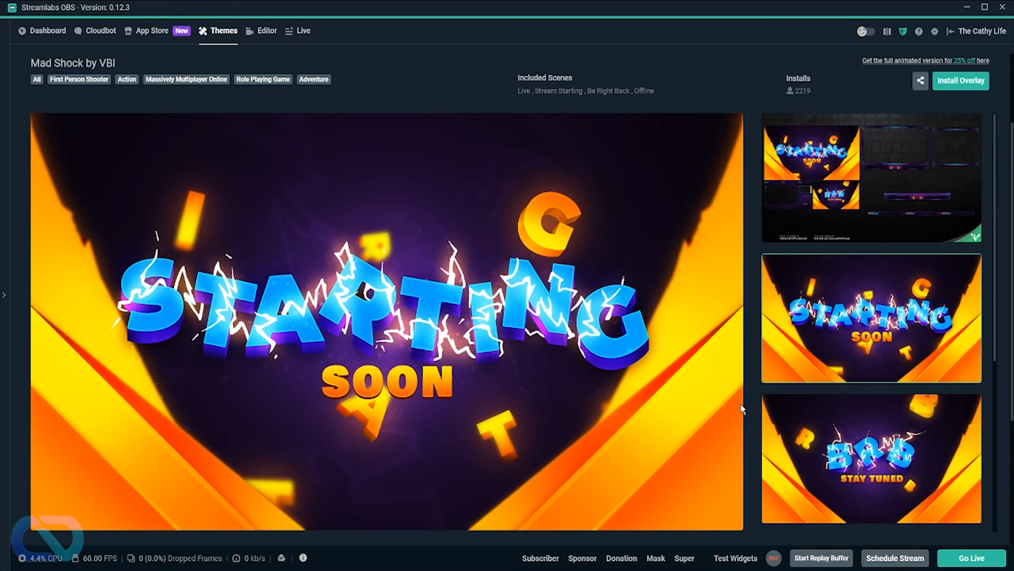
left_click(879, 443)
scroll(686, 284, "up", 2)
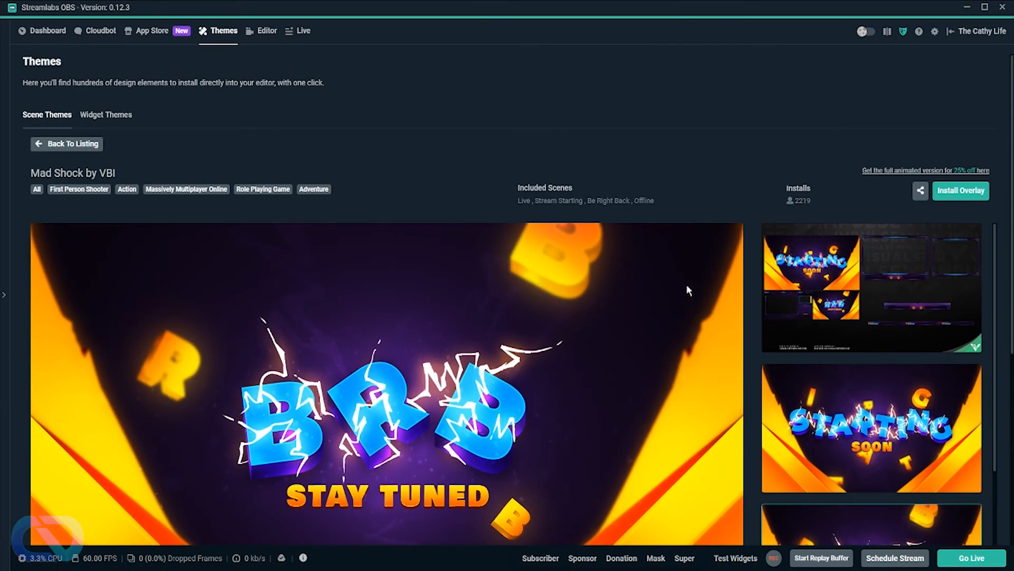
scroll(685, 284, "down", 2)
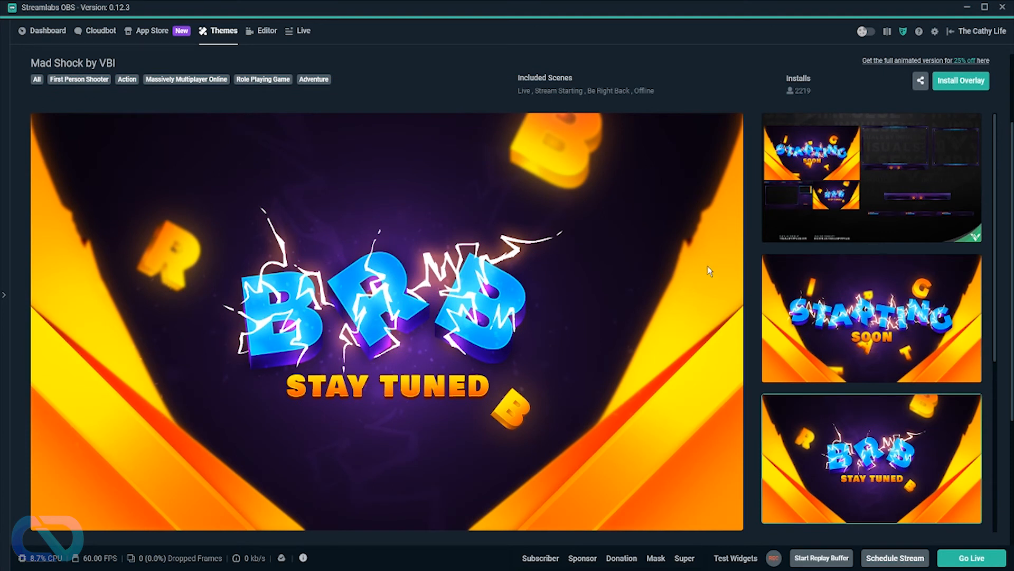
left_click(953, 82)
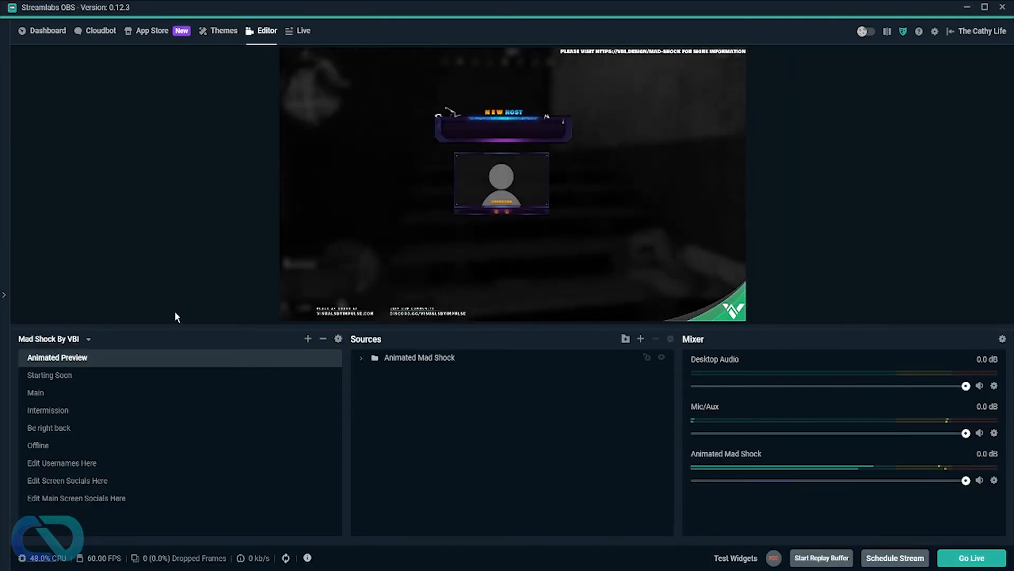
View the list of scene collections and inspect the sources inside the Animated Mad Shock folder
left_click(74, 339)
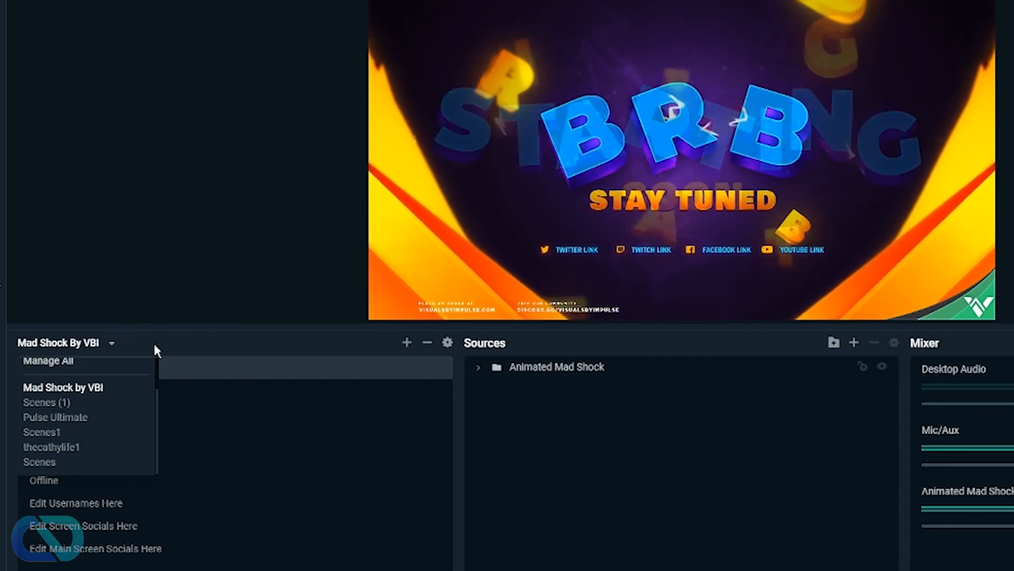
left_click(201, 354)
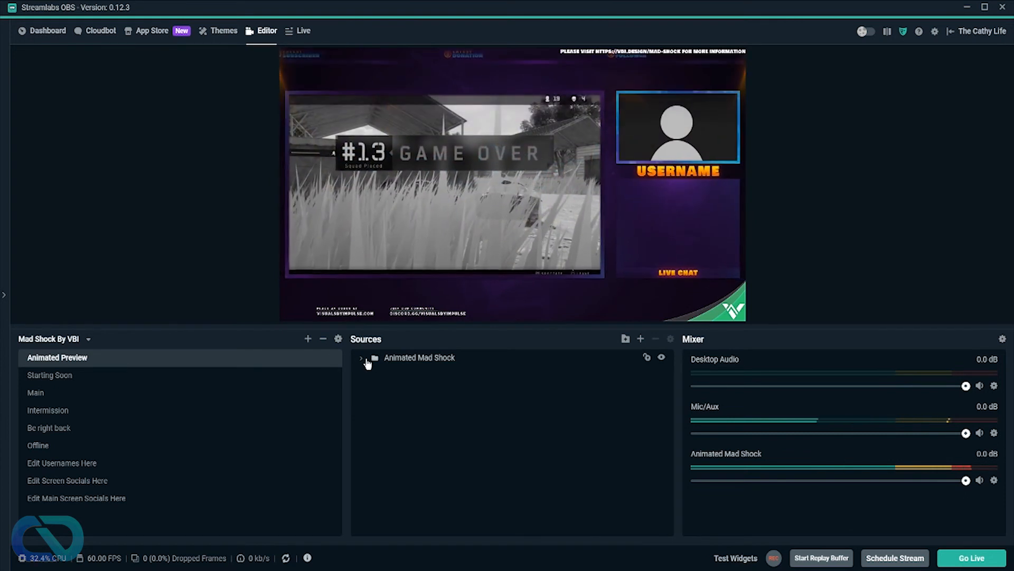
double_click(384, 358)
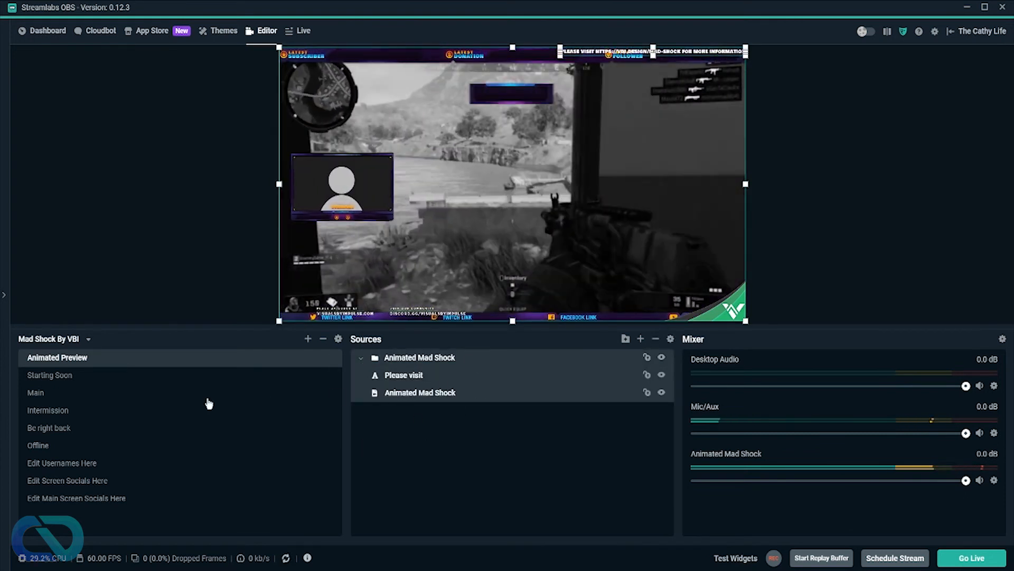
left_click(361, 359)
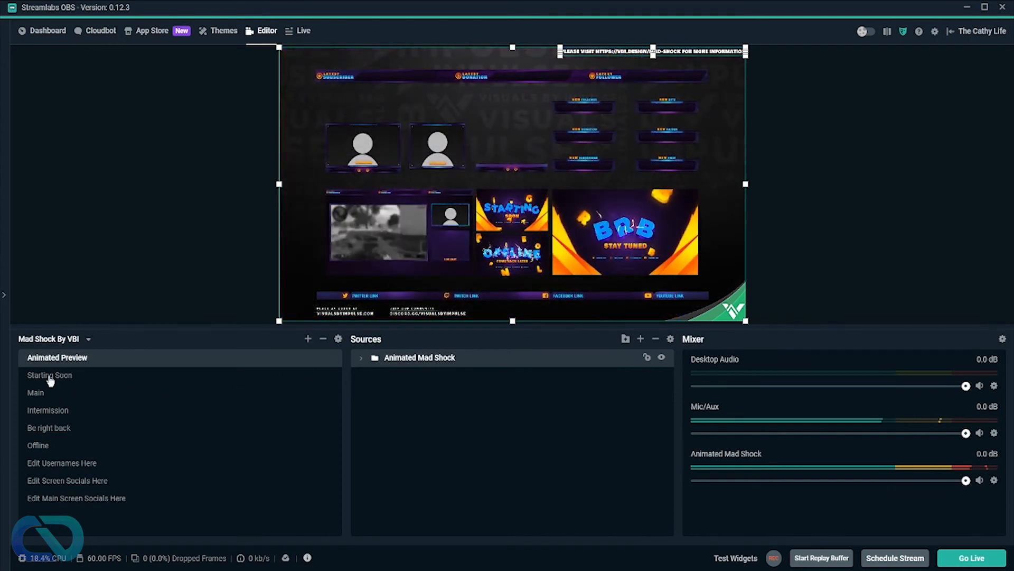
Preview the Starting Soon, Main and Intermission scenes of the Mad Shock collection
left_click(50, 379)
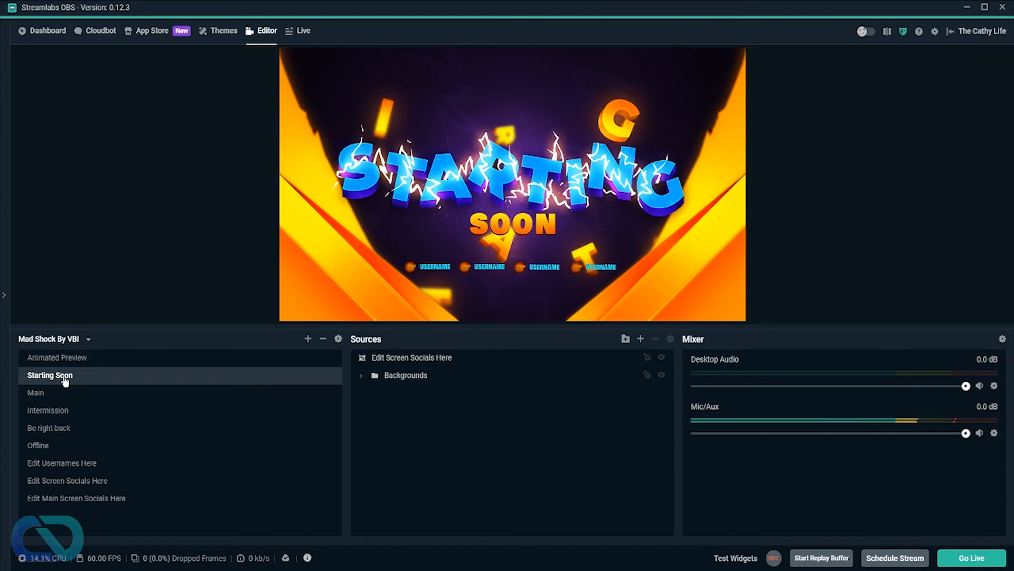
left_click(37, 394)
left_click(40, 411)
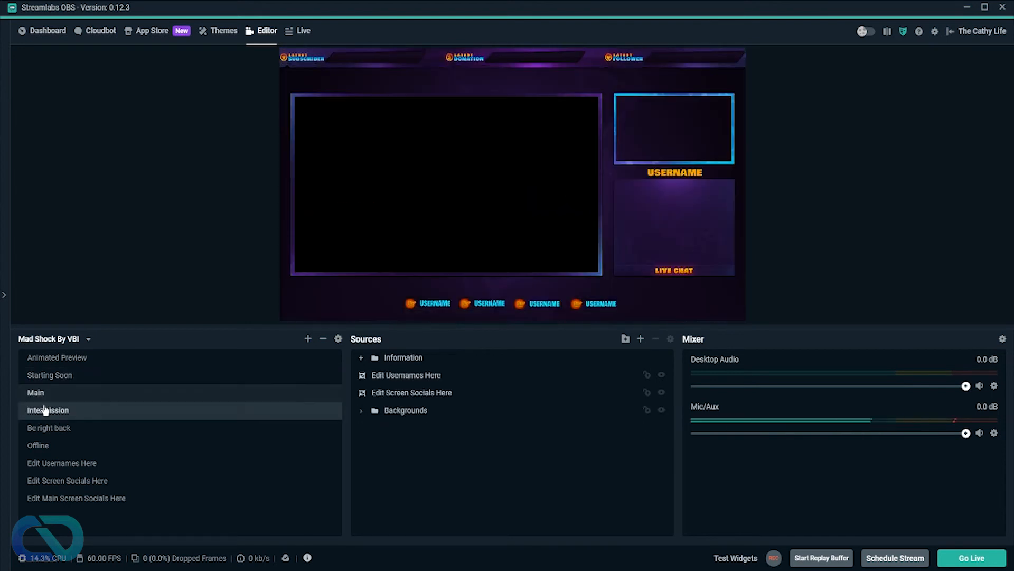
Inspect the Starting Soon scene's Backgrounds folder and Edit Screen Socials Here source, toggling the visibility of Starting.png off and on
left_click(47, 377)
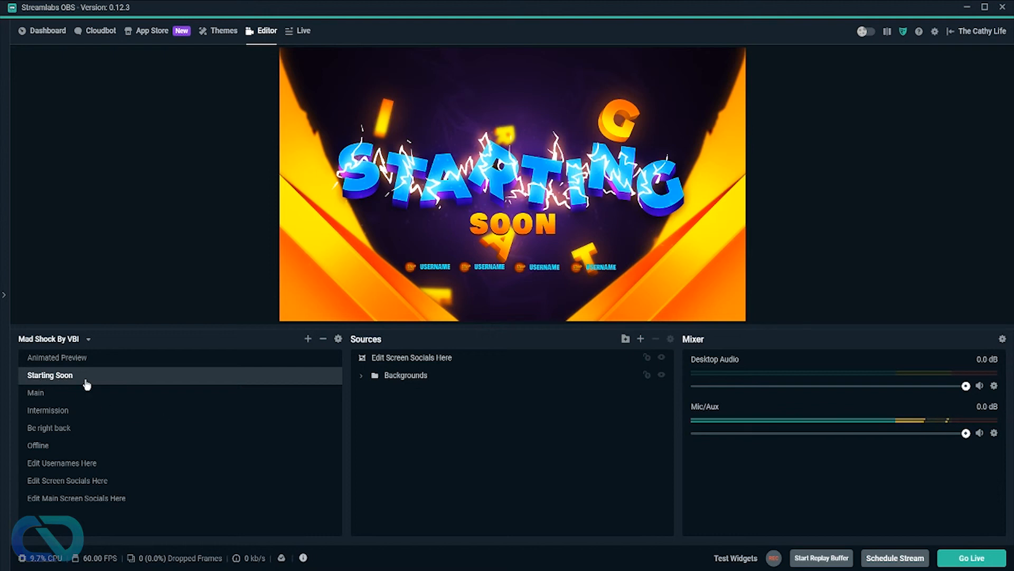
left_click(361, 376)
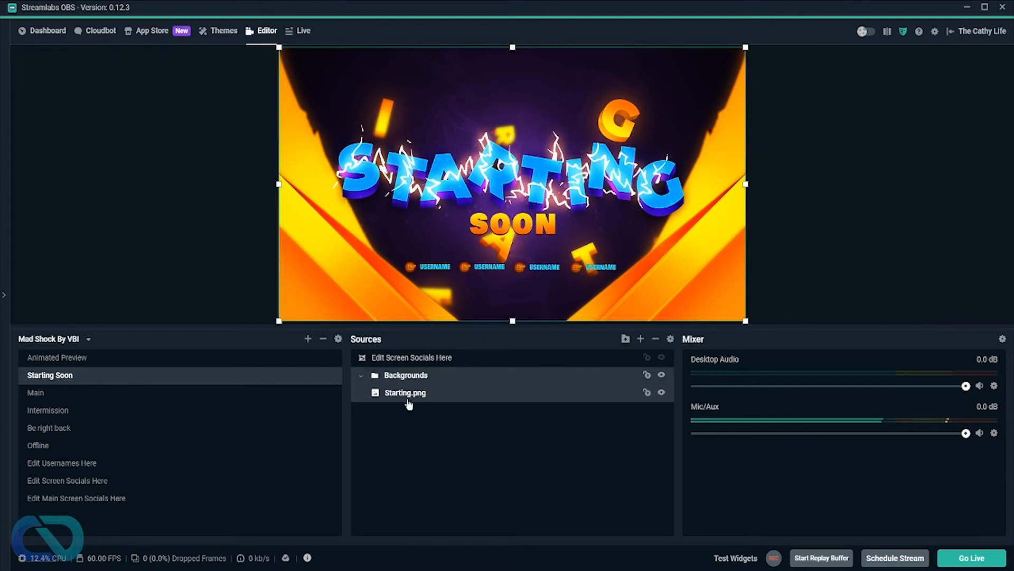
left_click(662, 393)
left_click(662, 393)
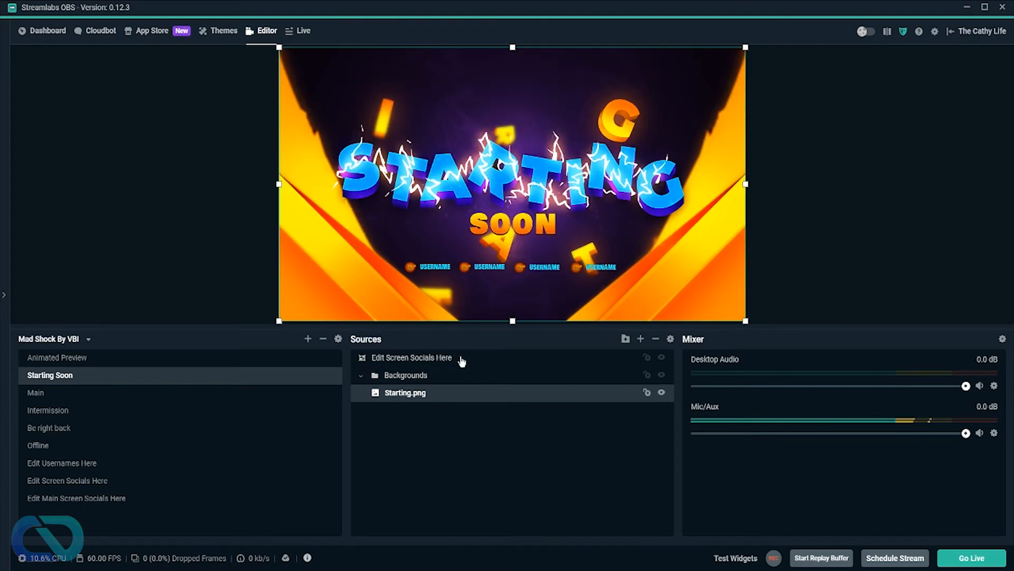
left_click(396, 358)
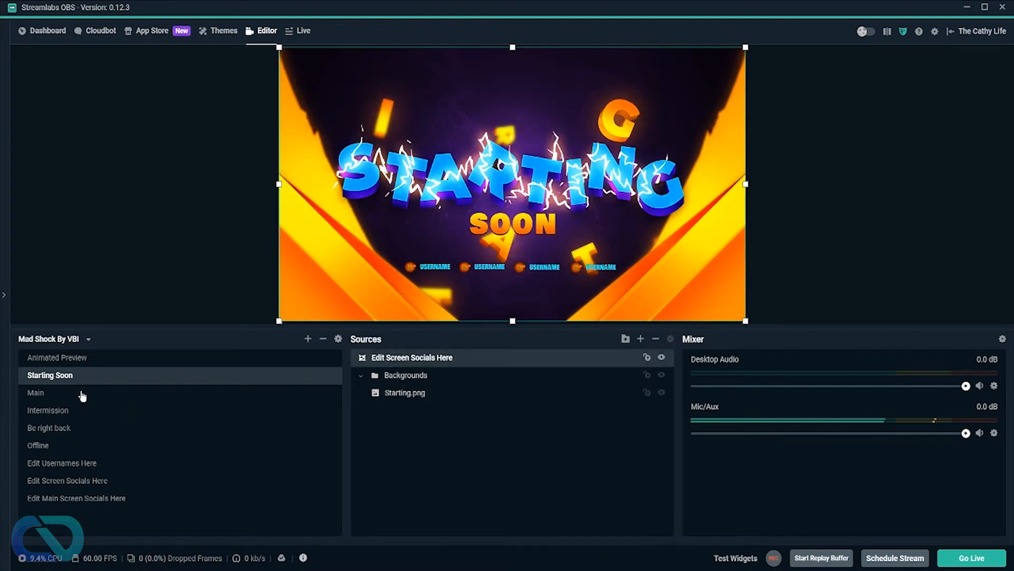
Preview the Main, Intermission, Be right back and Offline scenes of the Mad Shock collection
left_click(36, 393)
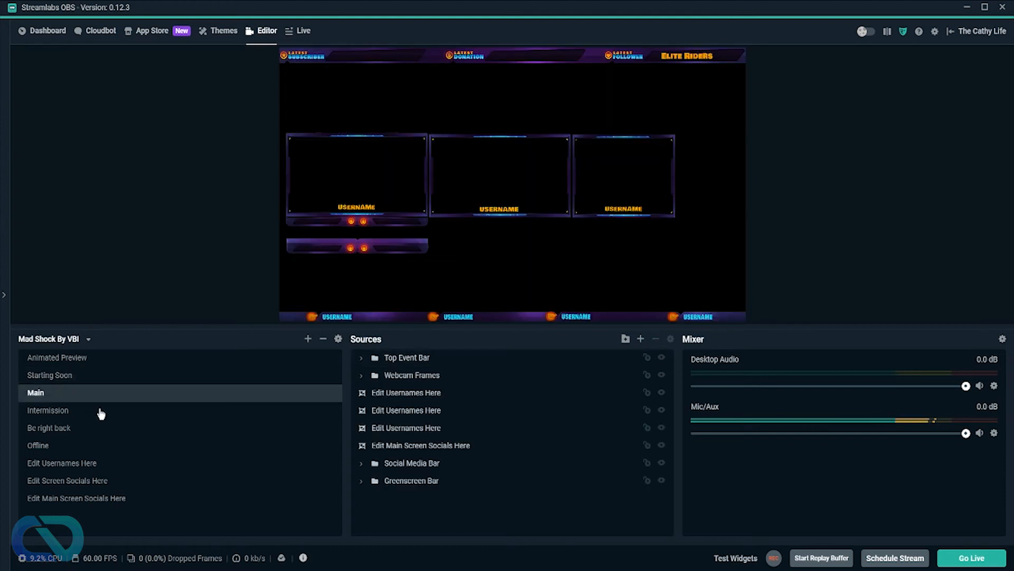
left_click(100, 411)
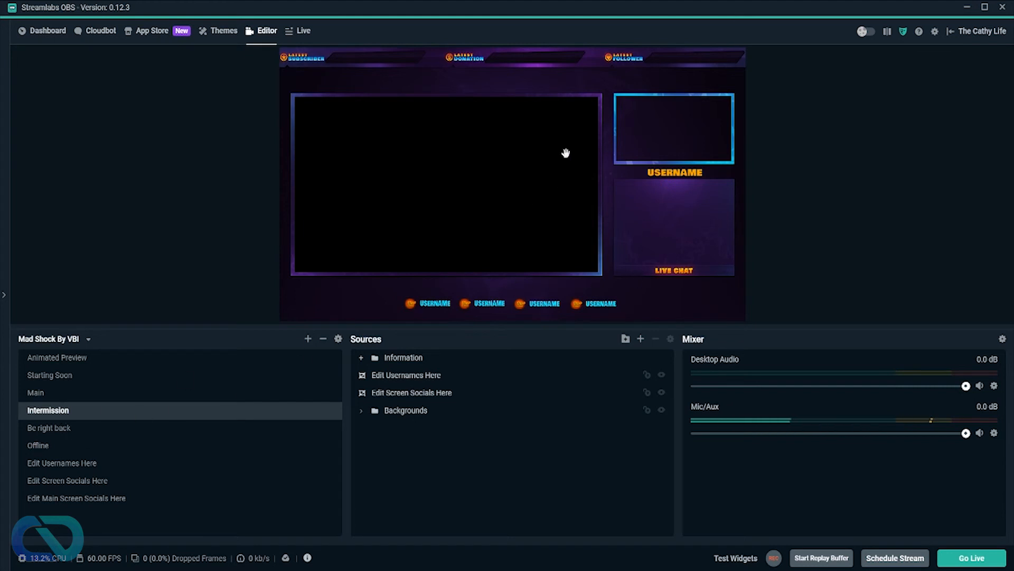
left_click(34, 429)
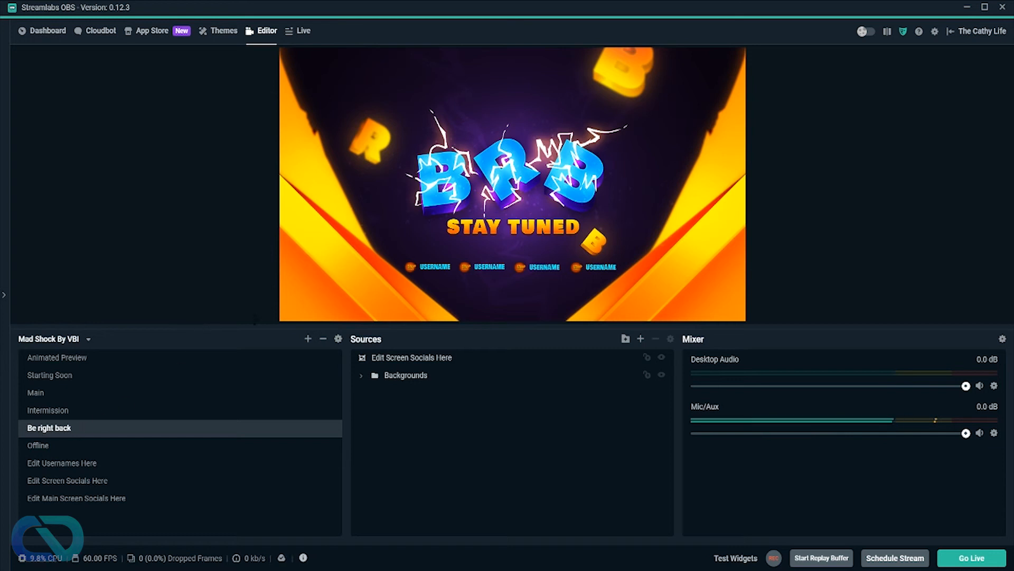
left_click(39, 448)
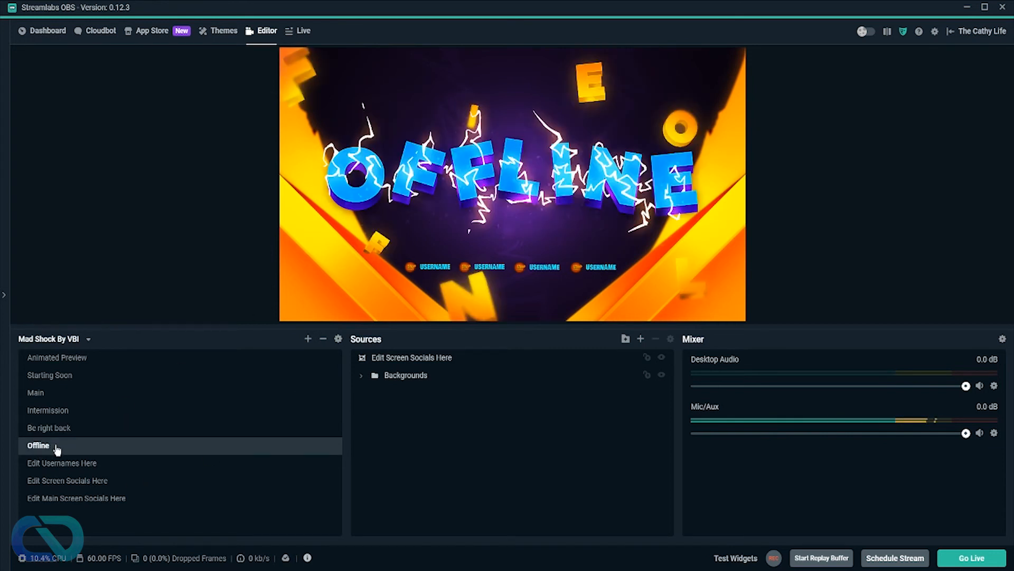
Inspect the Edit Usernames Here, Edit Screen Socials Here and Edit Main Screen Socials Here scenes, and view Animated Preview and the Live page
left_click(43, 465)
left_click(75, 486)
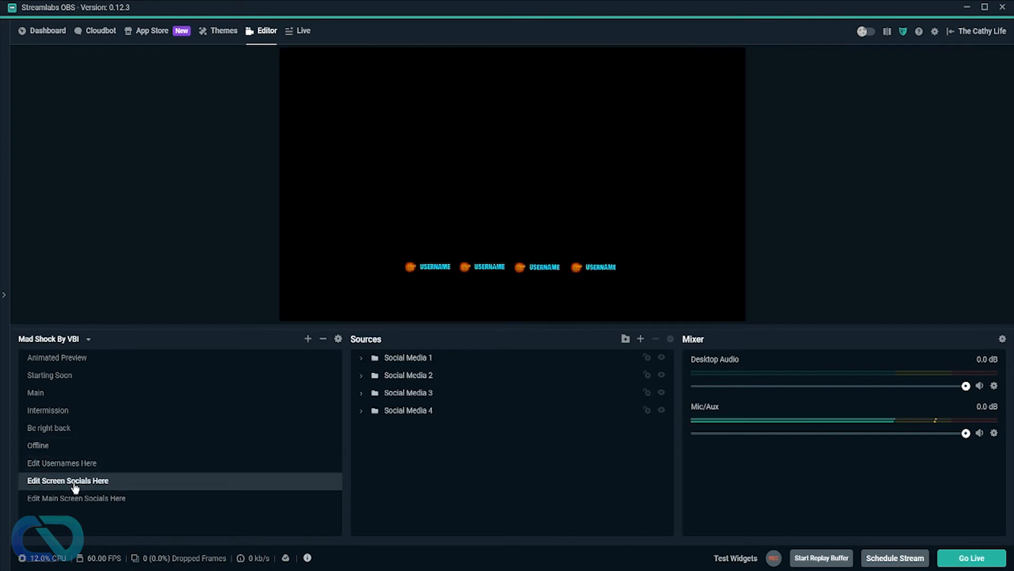
left_click(50, 466)
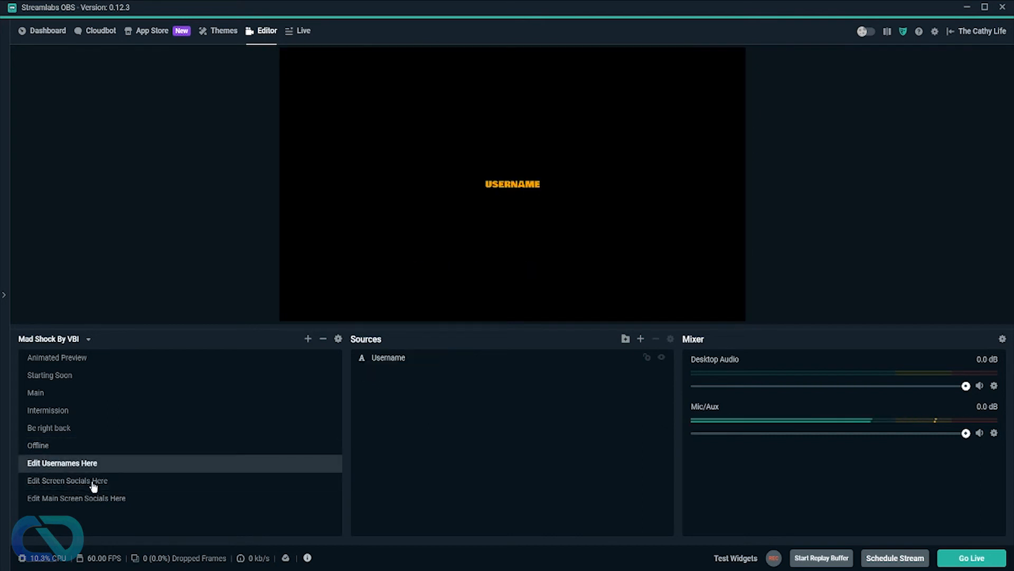
left_click(61, 482)
left_click(66, 499)
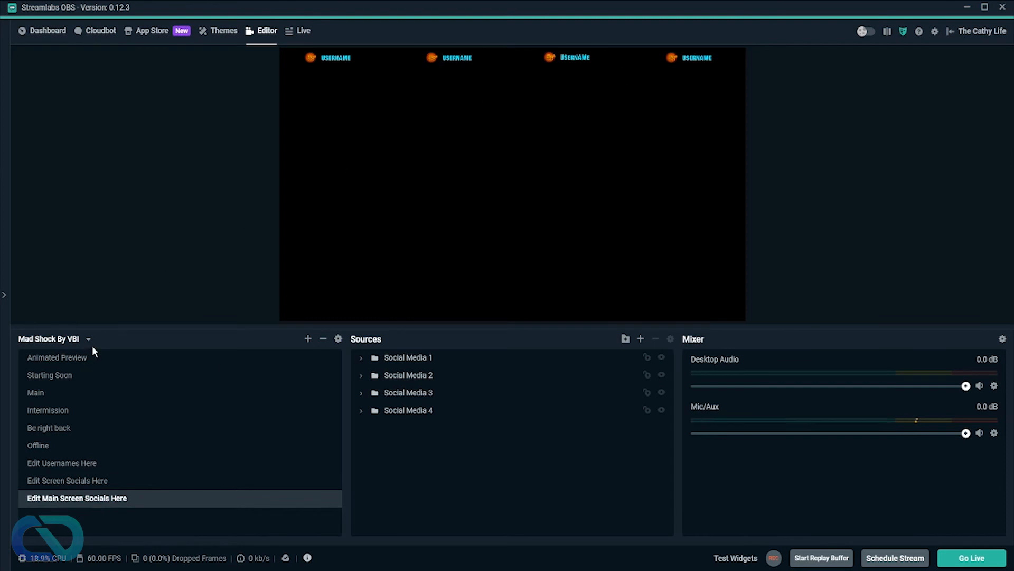
left_click(66, 359)
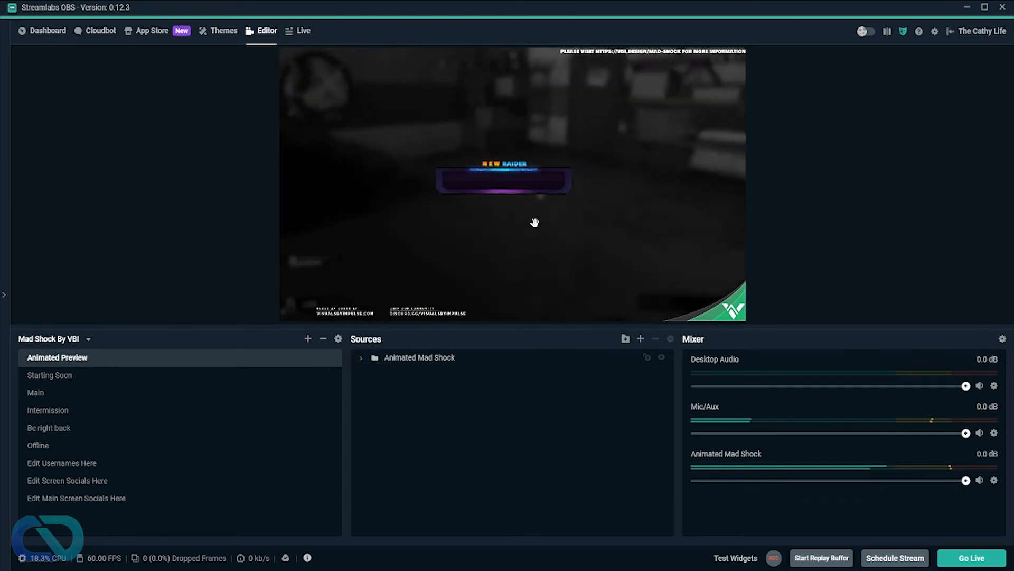
left_click(305, 35)
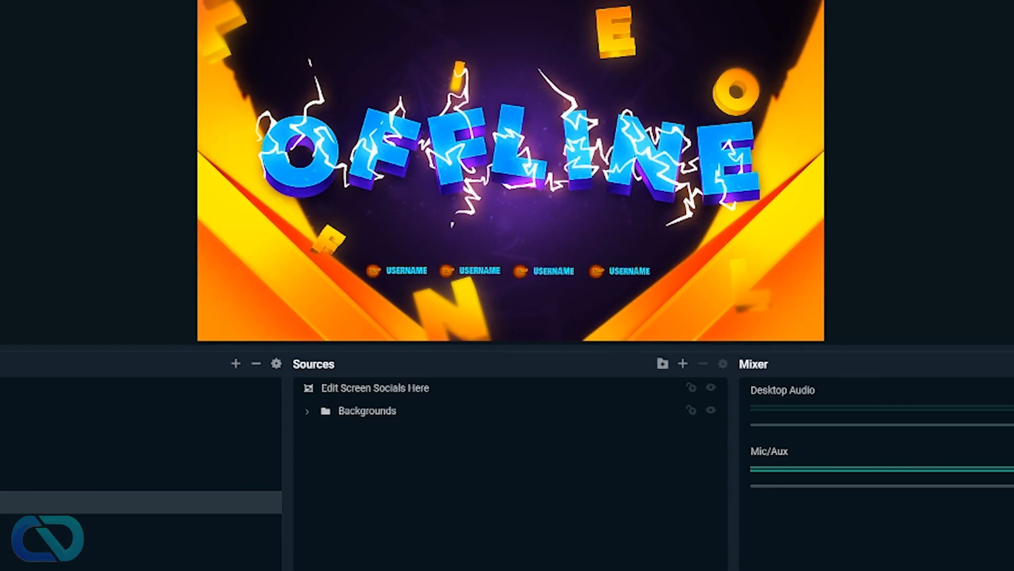
Review the available services in the Stream settings and choose YouTube / YouTube Gaming as the streaming service
left_click(937, 2)
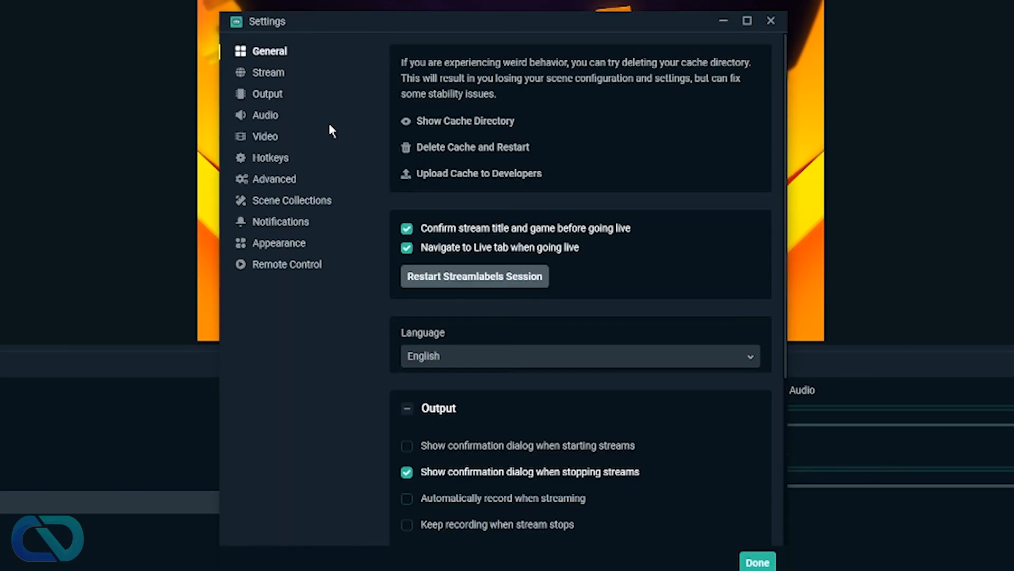
left_click(265, 79)
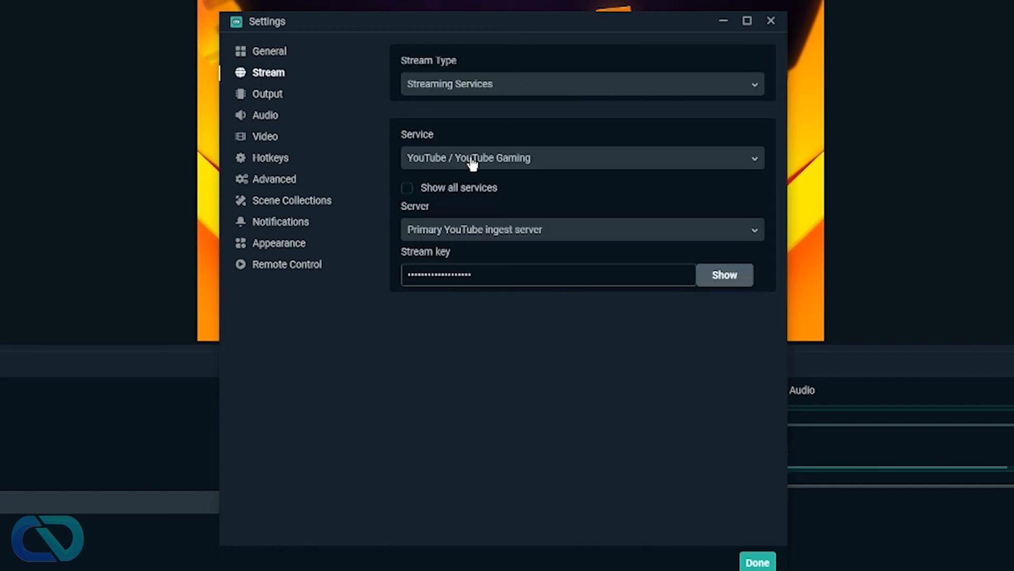
left_click(422, 161)
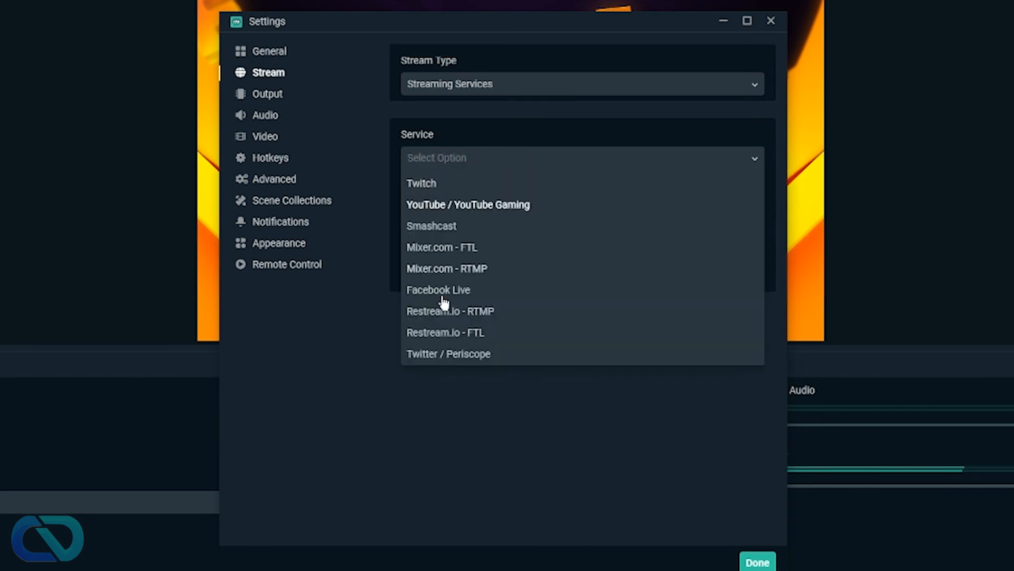
left_click(410, 204)
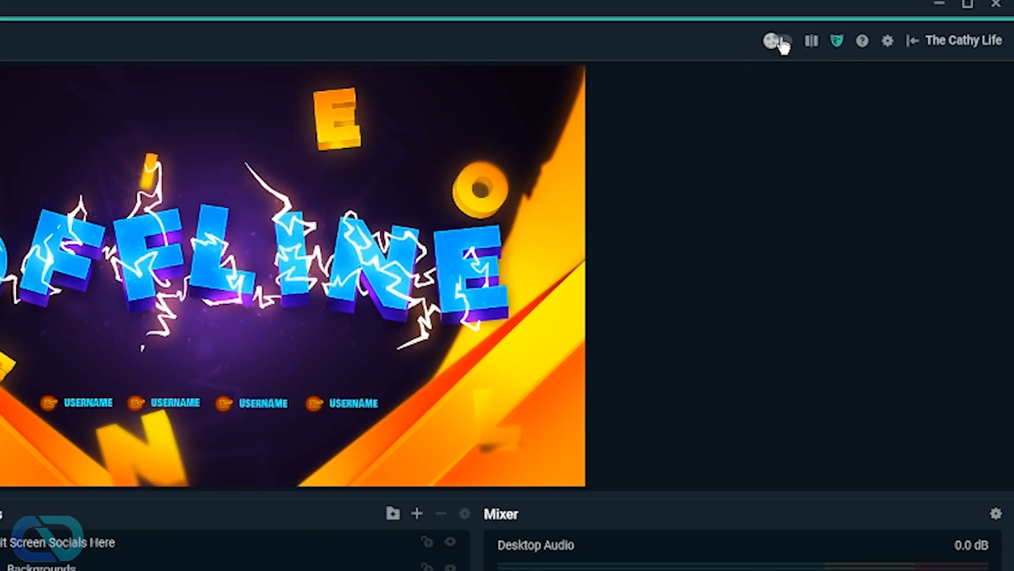
Try the light interface theme, return to the dark one, and turn on Studio Mode for side-by-side Edit and Live views
left_click(784, 46)
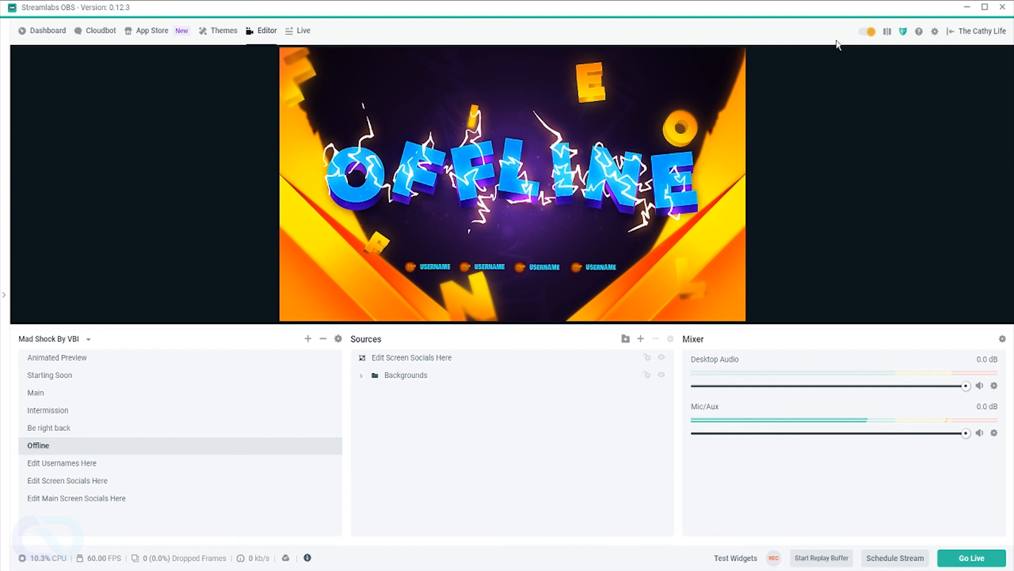
left_click(867, 33)
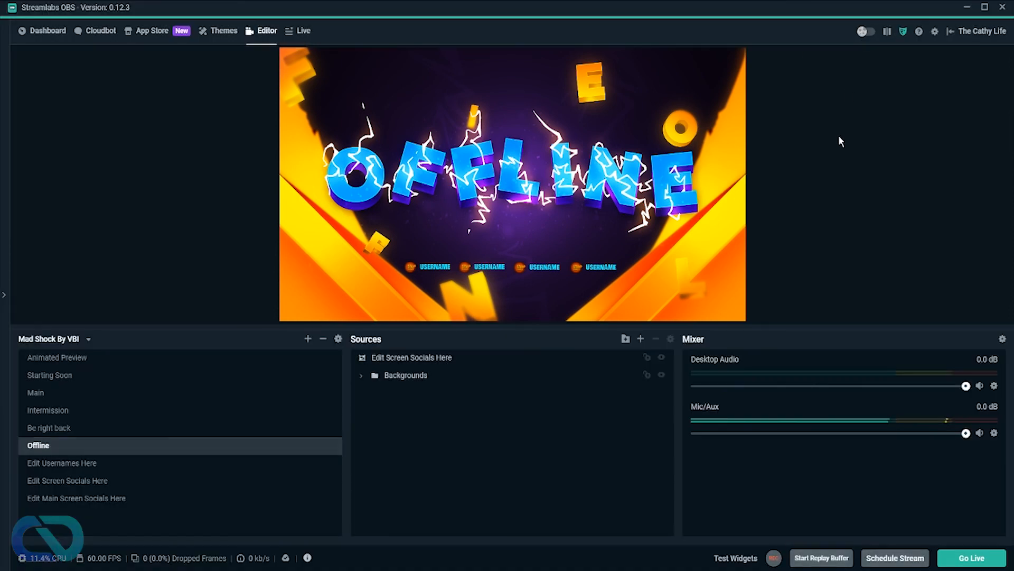
left_click(888, 32)
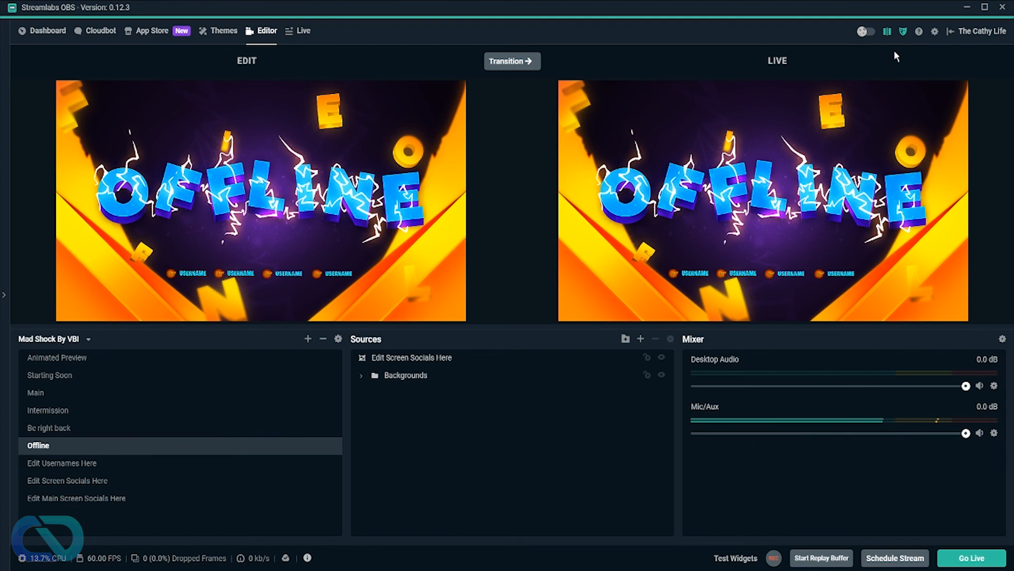